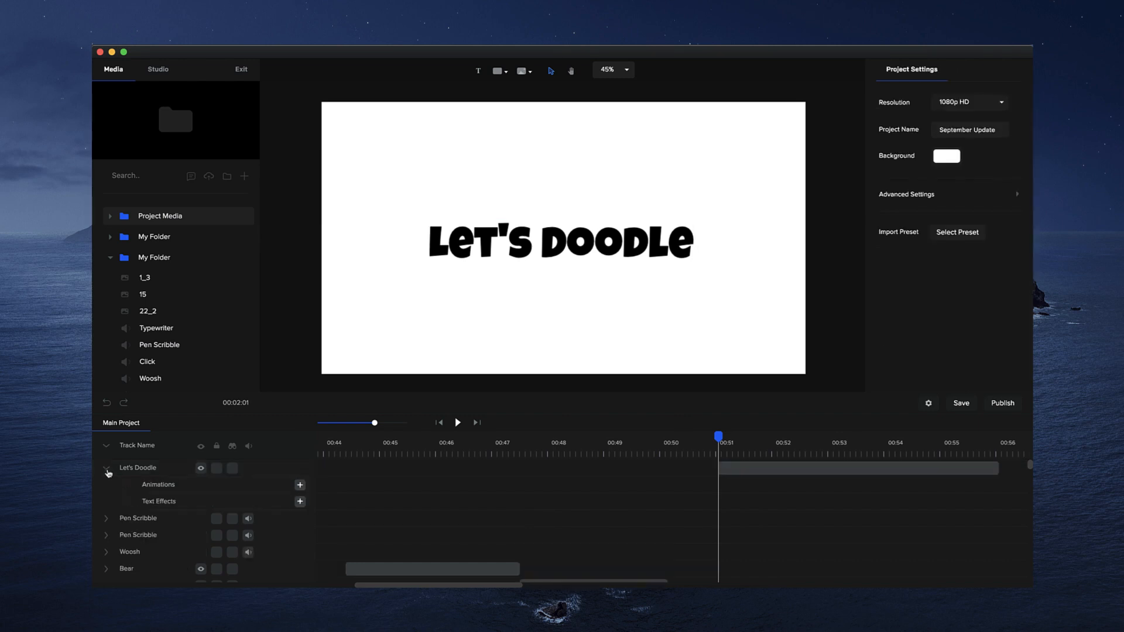
- Apply the Doodle text effect to the Let's Doodle text and scrub through its first second to preview it
{"action": "left_click", "coordinate": [300, 502]}
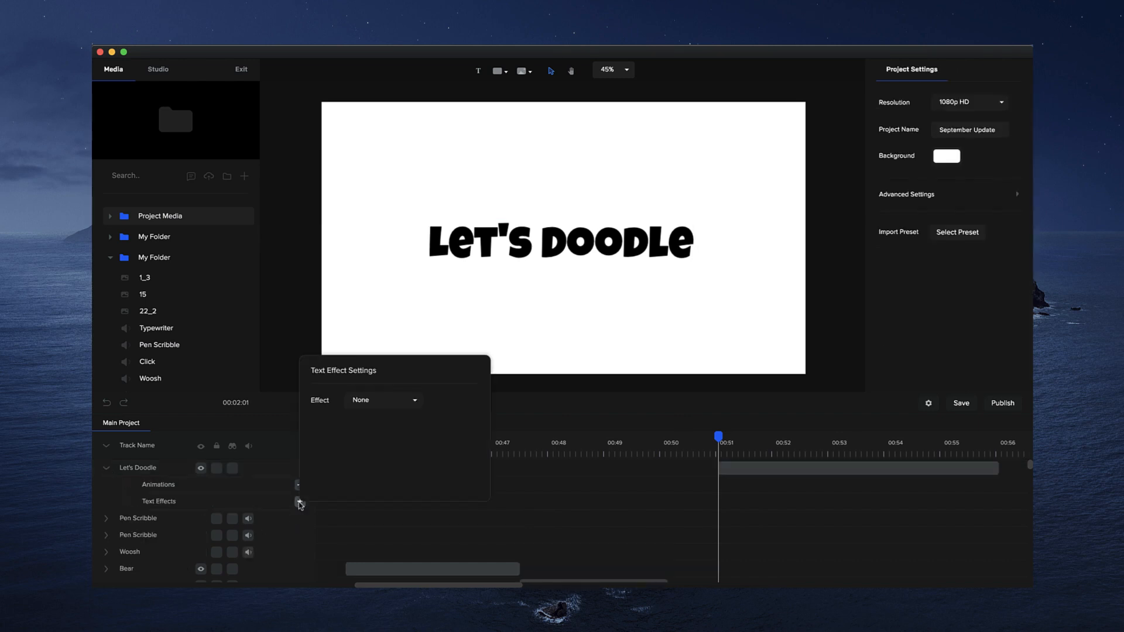
{"action": "left_click", "coordinate": [387, 404]}
{"action": "left_click", "coordinate": [370, 466]}
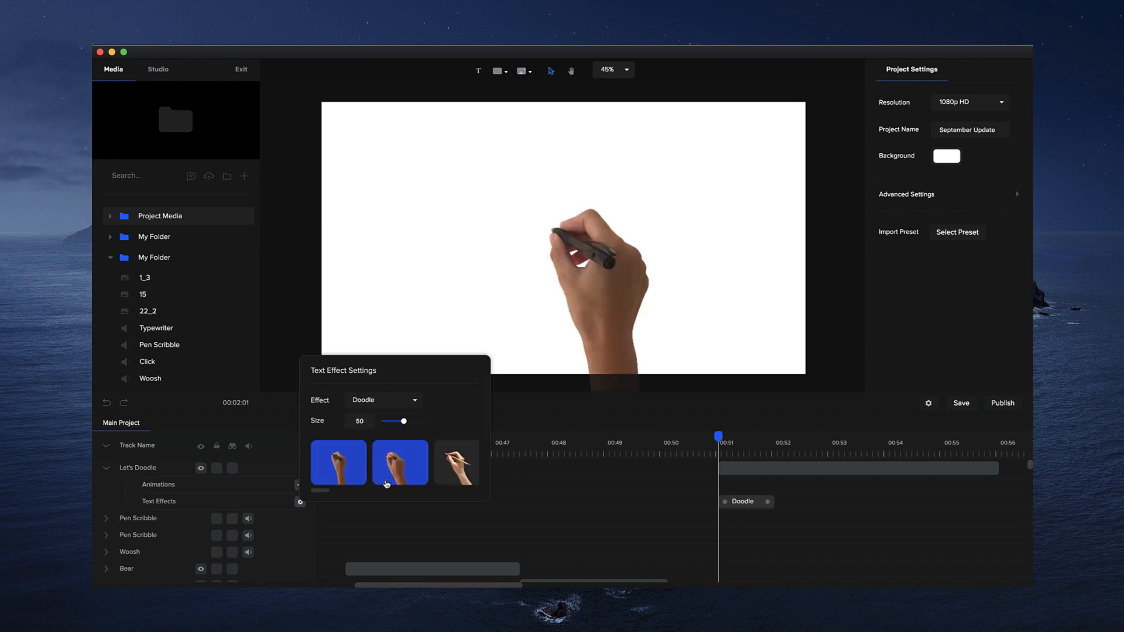
{"action": "left_click_drag", "start_coordinate": [719, 439], "coordinate": [784, 436]}
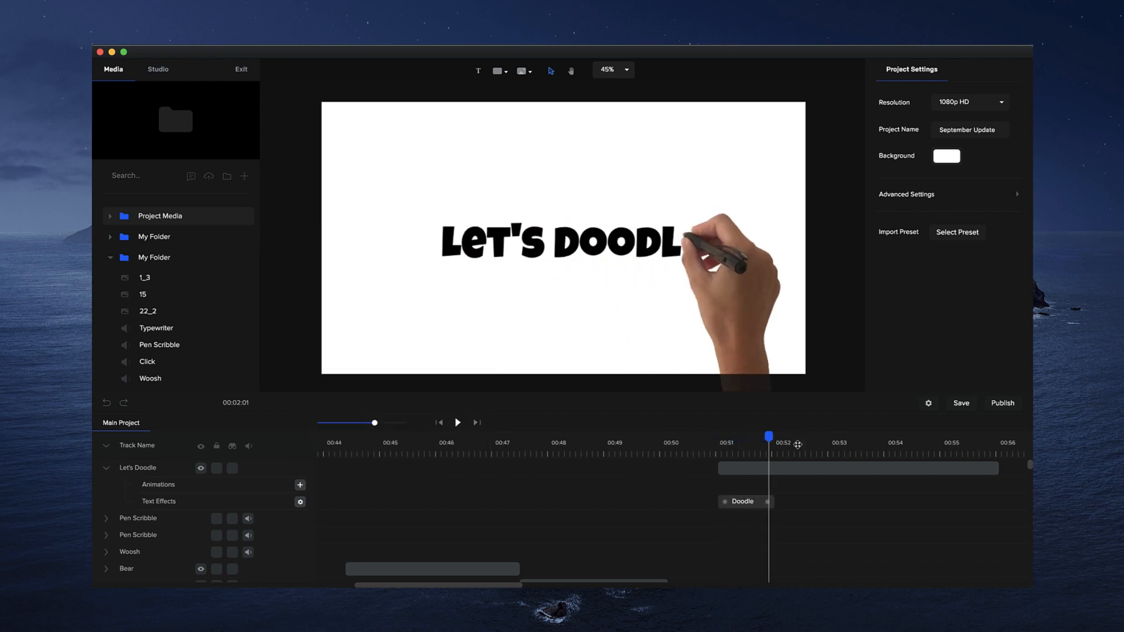
- Set the Let's Doodle text's rotation point to its top-left corner and scrub through the writing effect
{"action": "left_click", "coordinate": [798, 467]}
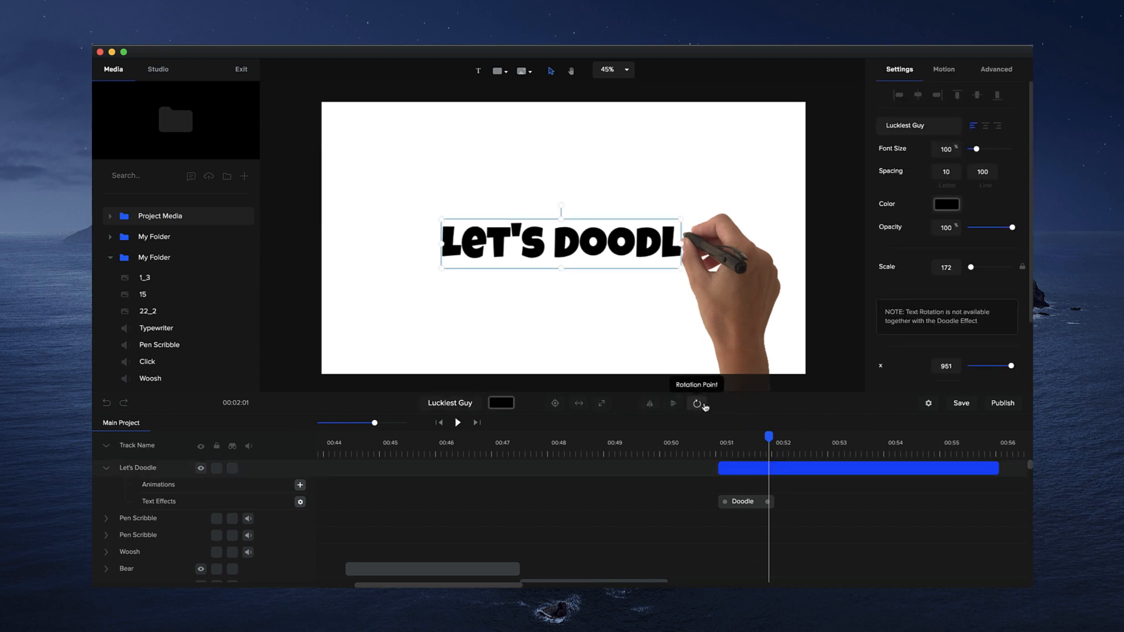
{"action": "left_click", "coordinate": [703, 408]}
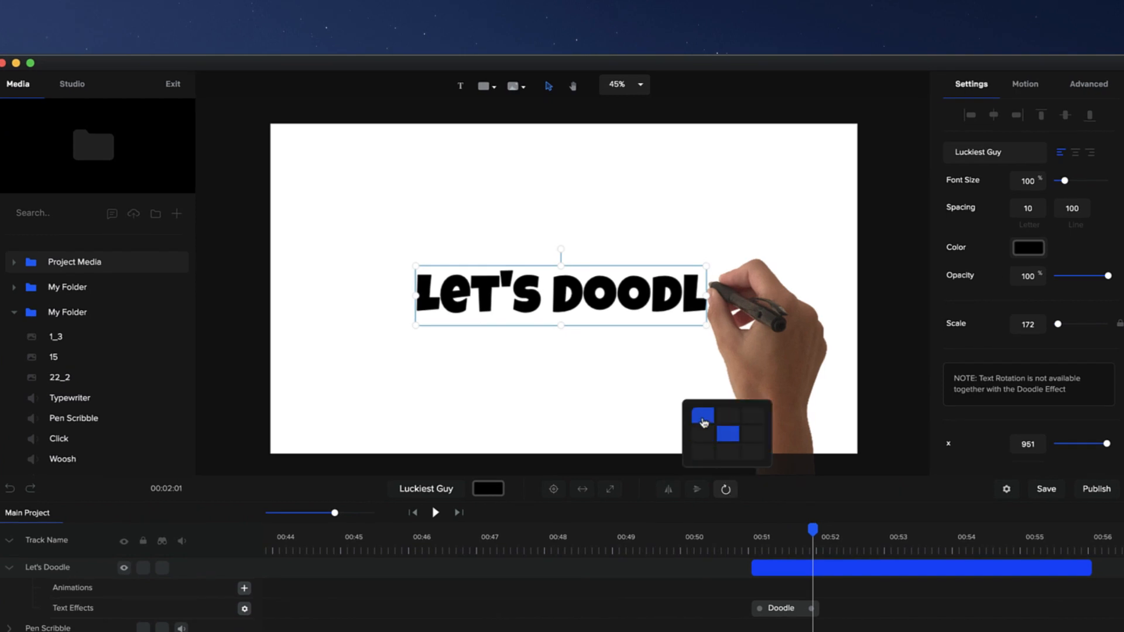
{"action": "left_click", "coordinate": [703, 421]}
{"action": "left_click", "coordinate": [742, 542]}
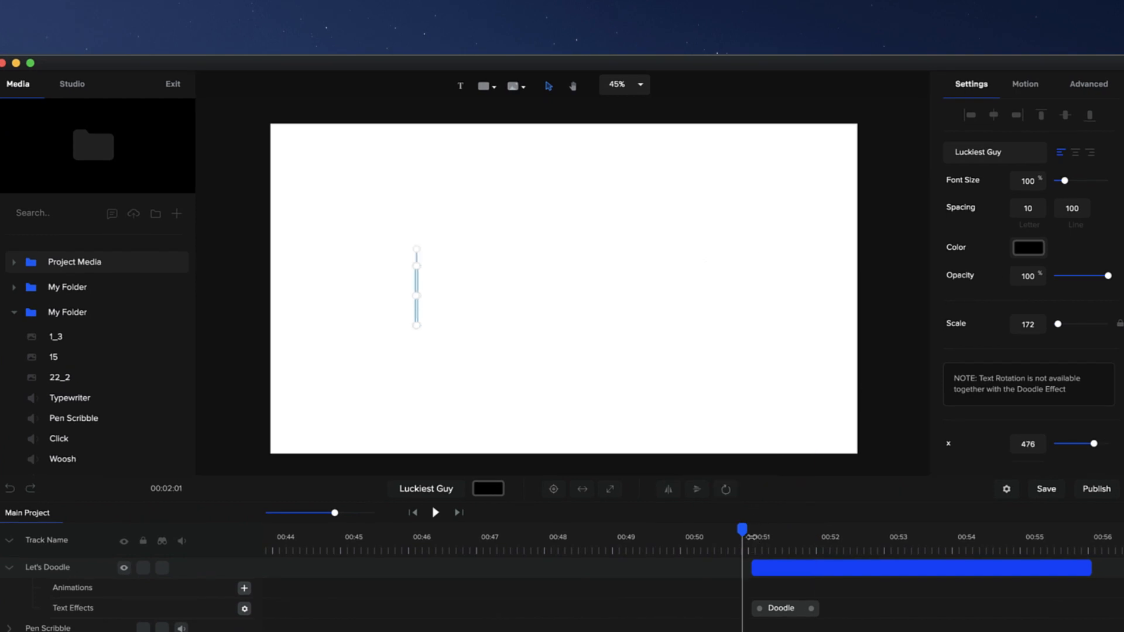
{"action": "left_click_drag", "start_coordinate": [742, 530], "coordinate": [820, 527]}
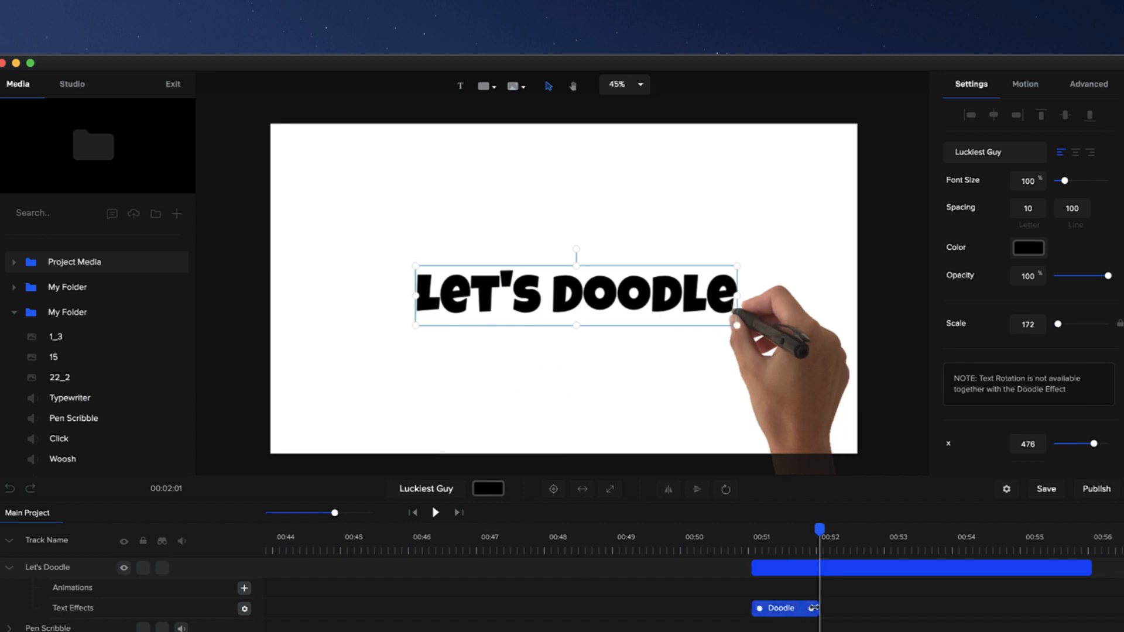
- Lengthen the Doodle effect to about 1.4 seconds and play the writing animation from just before 00:51
{"action": "left_click_drag", "start_coordinate": [824, 606], "coordinate": [837, 608]}
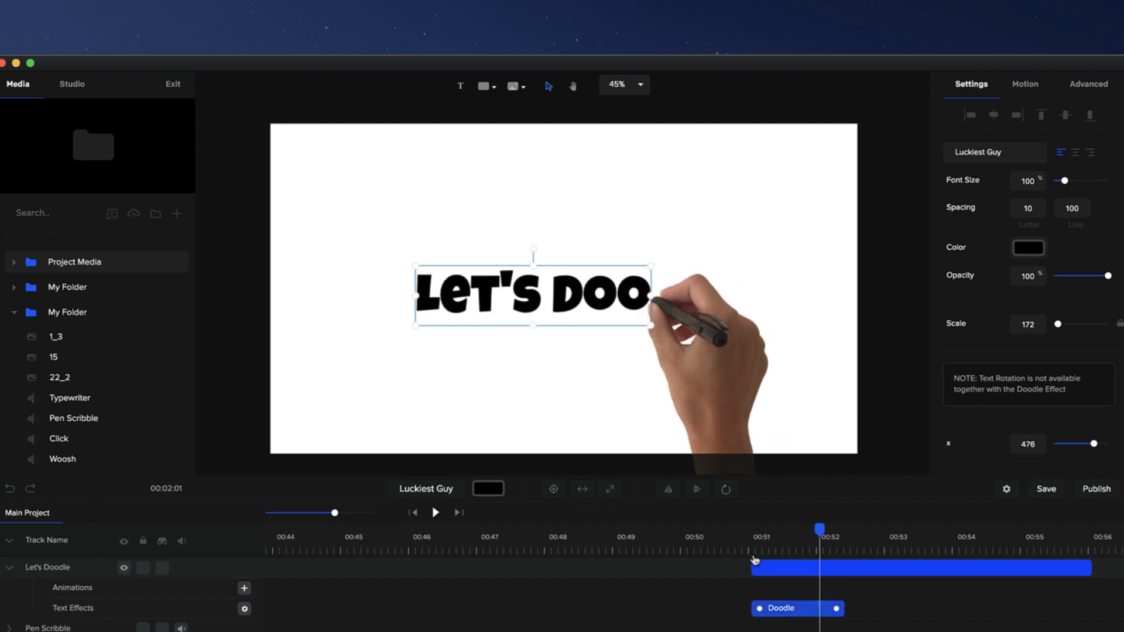
{"action": "left_click", "coordinate": [742, 544]}
{"action": "key", "text": "space"}
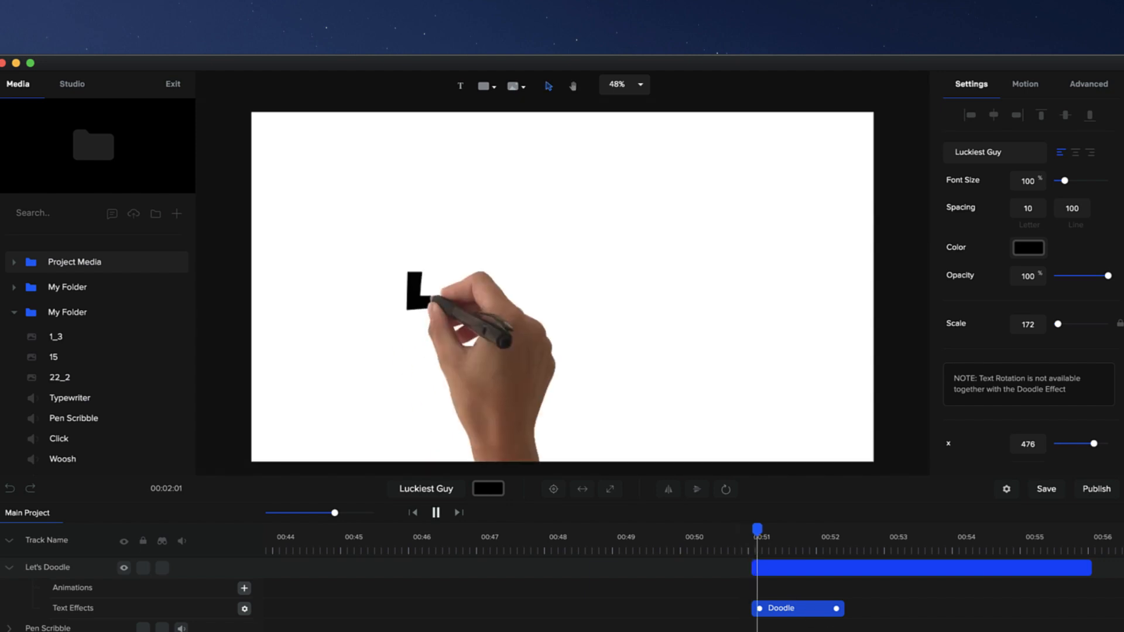
{"action": "key", "text": "space"}
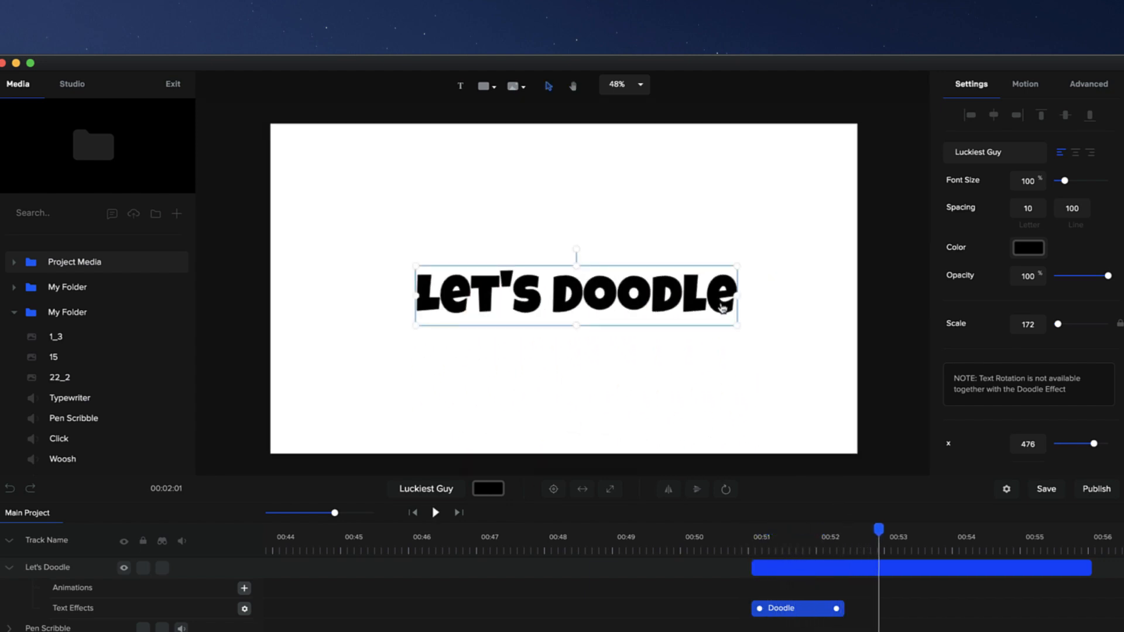
- Reposition the Let's Doodle text on the canvas at different times in the animation, ending near the center at about x 418
{"action": "left_click_drag", "start_coordinate": [726, 309], "coordinate": [703, 250]}
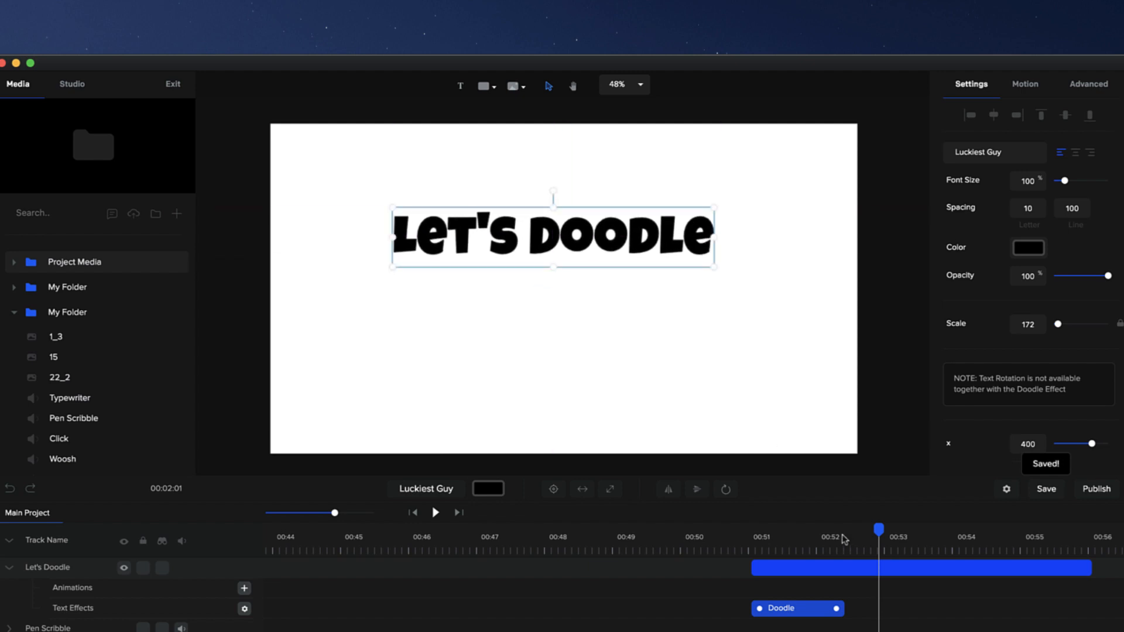
{"action": "left_click", "coordinate": [815, 536]}
{"action": "left_click", "coordinate": [772, 536]}
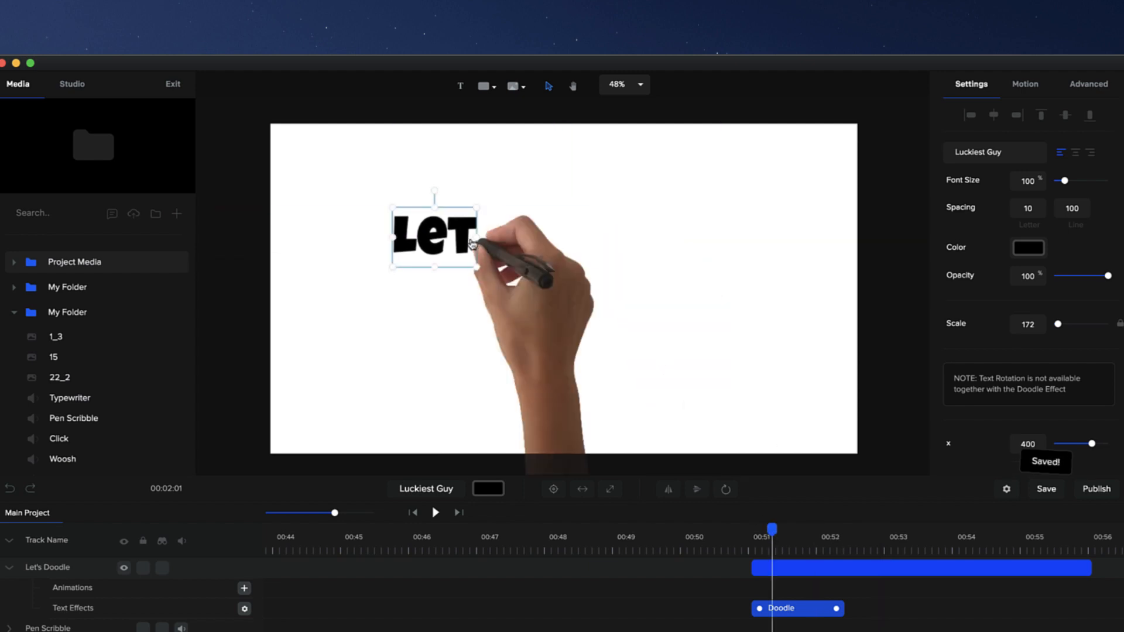
{"action": "mouse_move", "coordinate": [461, 241]}
{"action": "left_mouse_down"}
{"action": "mouse_move", "coordinate": [481, 308]}
{"action": "mouse_move", "coordinate": [548, 258]}
{"action": "mouse_move", "coordinate": [506, 253]}
{"action": "left_mouse_up"}
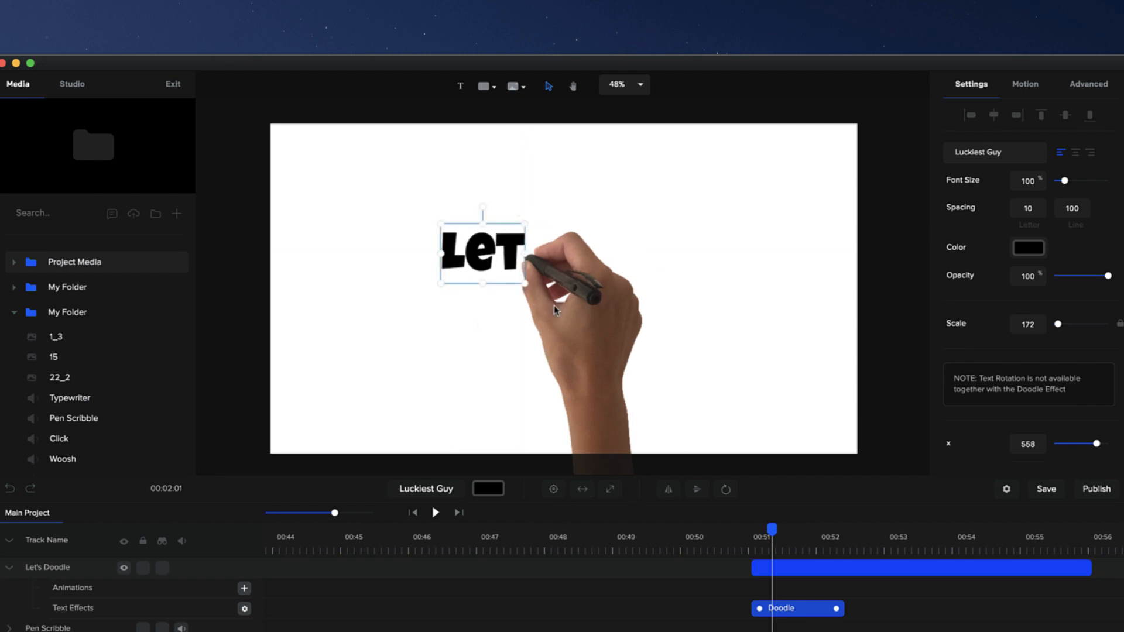
{"action": "left_click", "coordinate": [844, 550]}
{"action": "left_click", "coordinate": [875, 547]}
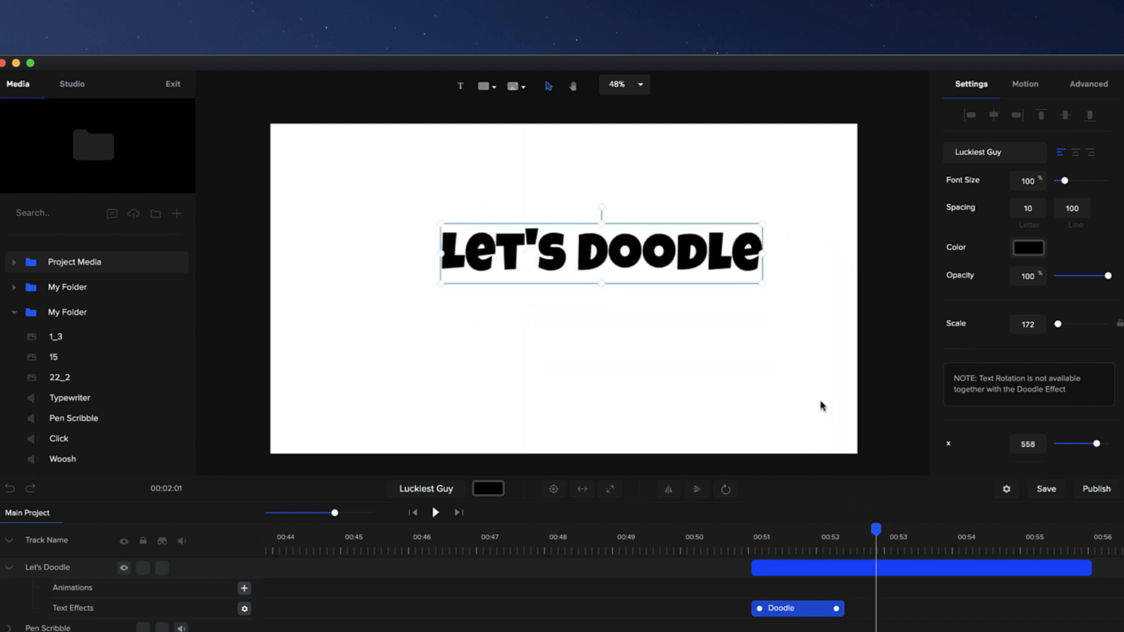
{"action": "left_click_drag", "start_coordinate": [732, 267], "coordinate": [688, 291]}
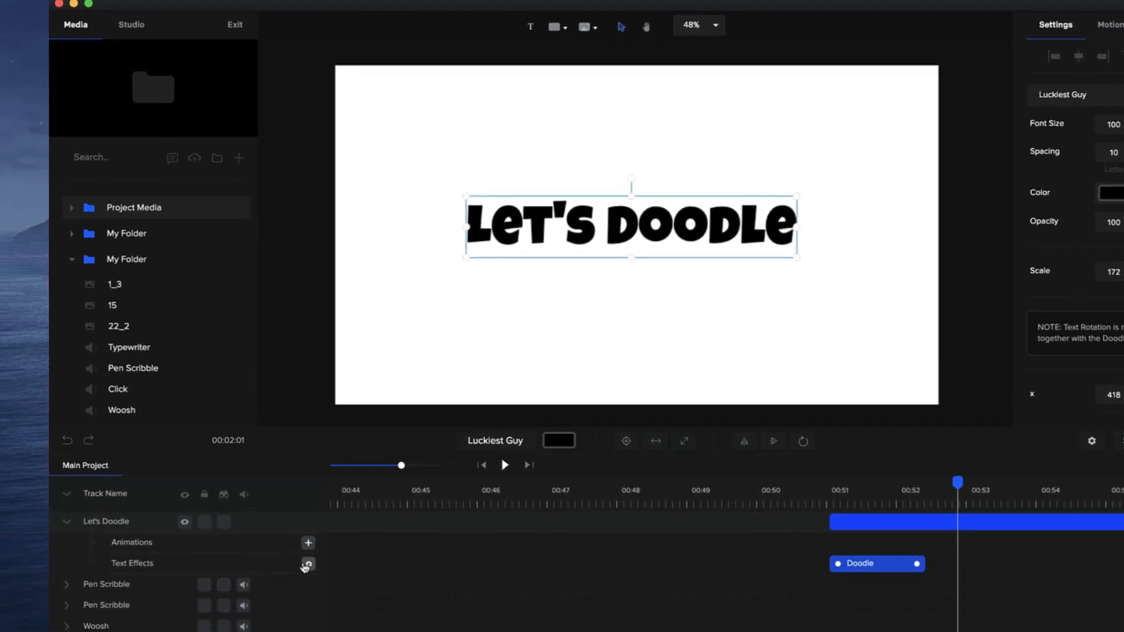
- Switch the Doodle effect's hand to the dark-skinned hand with white chalk and scrub through the writing
{"action": "left_click", "coordinate": [244, 609]}
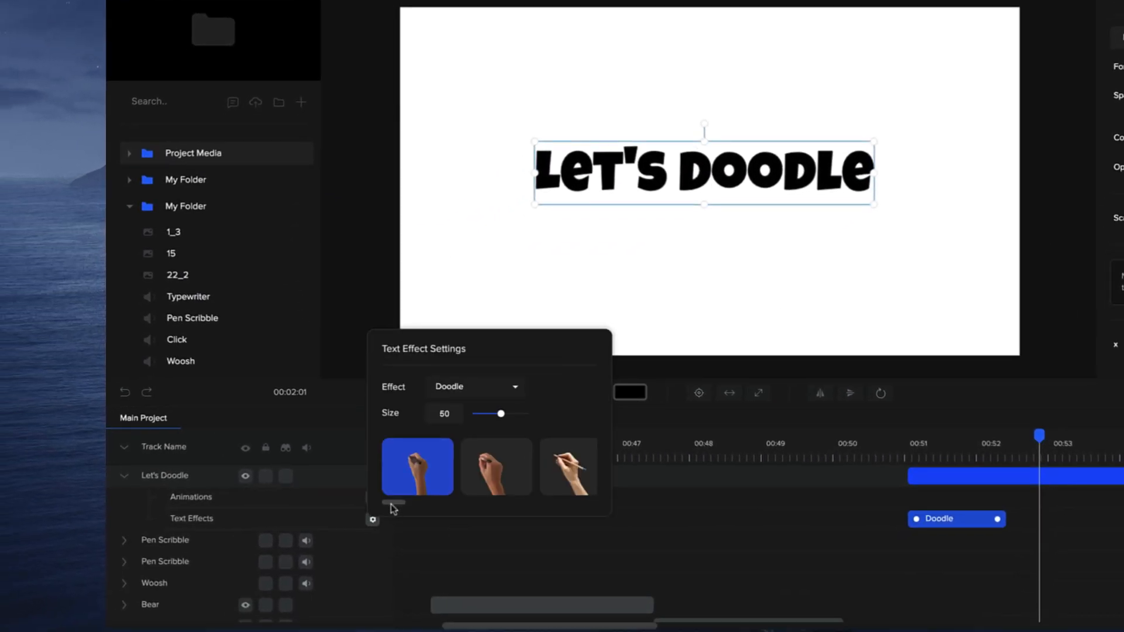
{"action": "left_click_drag", "start_coordinate": [390, 503], "coordinate": [396, 503]}
{"action": "left_click", "coordinate": [420, 482]}
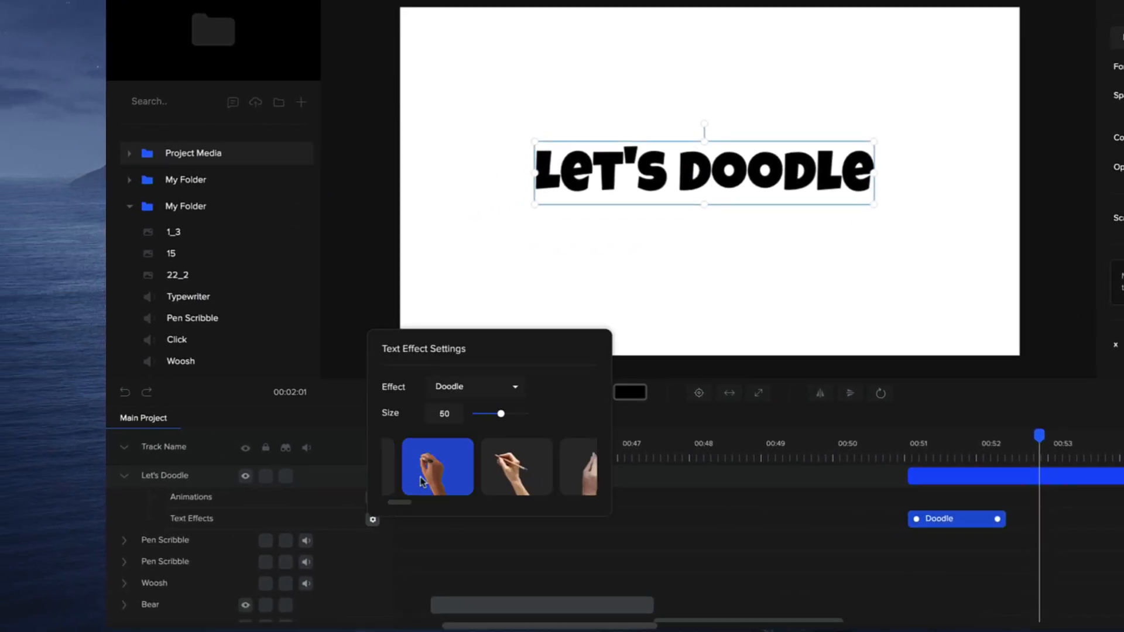
{"action": "left_click_drag", "start_coordinate": [401, 506], "coordinate": [413, 505]}
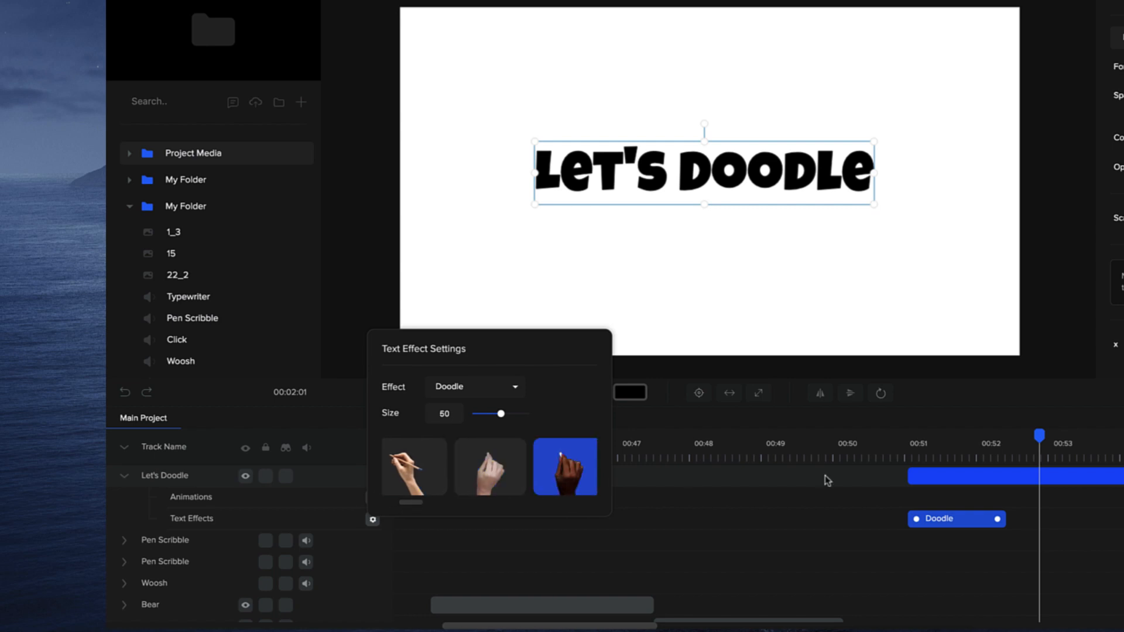
{"action": "left_click", "coordinate": [945, 448]}
{"action": "left_click_drag", "start_coordinate": [958, 449], "coordinate": [1031, 448]}
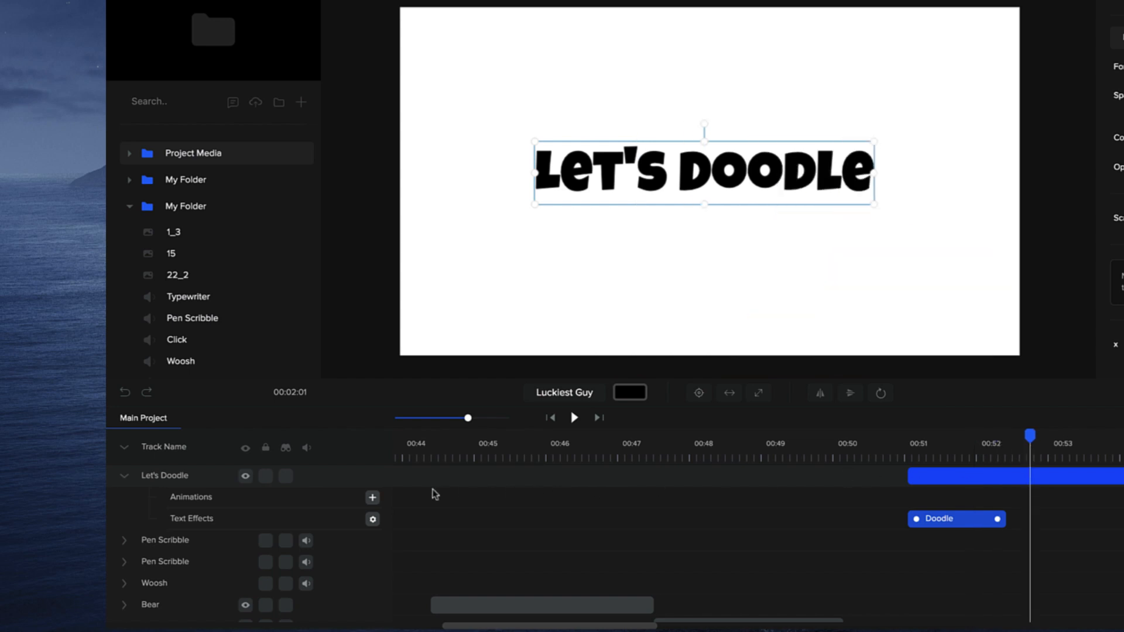
- Change the Doodle effect's hand to the light-skinned hand holding a thick blue marker and scrub through the writing
{"action": "left_click", "coordinate": [372, 519]}
{"action": "left_click_drag", "start_coordinate": [422, 503], "coordinate": [448, 503]}
{"action": "left_click", "coordinate": [552, 481]}
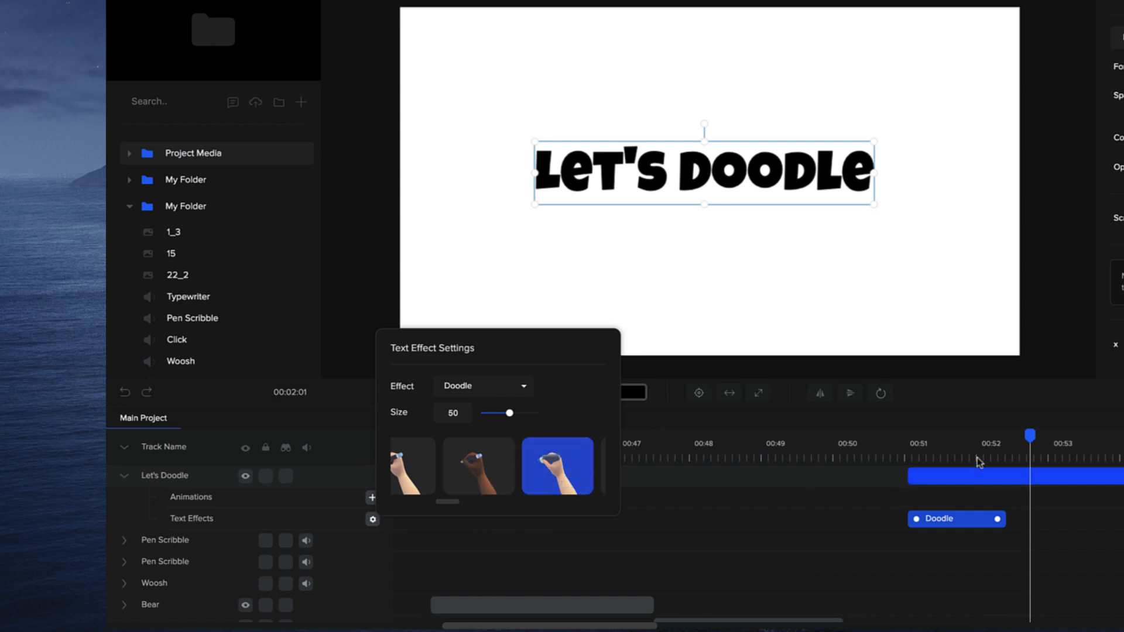
{"action": "left_click_drag", "start_coordinate": [960, 451], "coordinate": [1025, 449]}
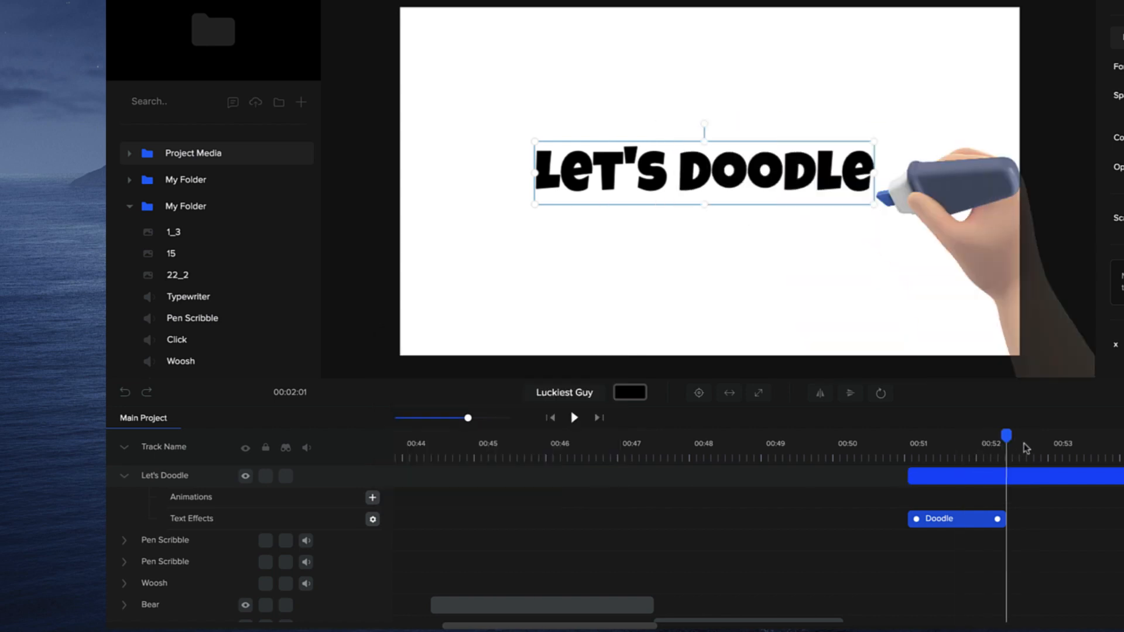
- Try the illustrated hands with light blue and navy sleeves and the 3D hand with a purple sleeve
{"action": "left_click", "coordinate": [373, 519]}
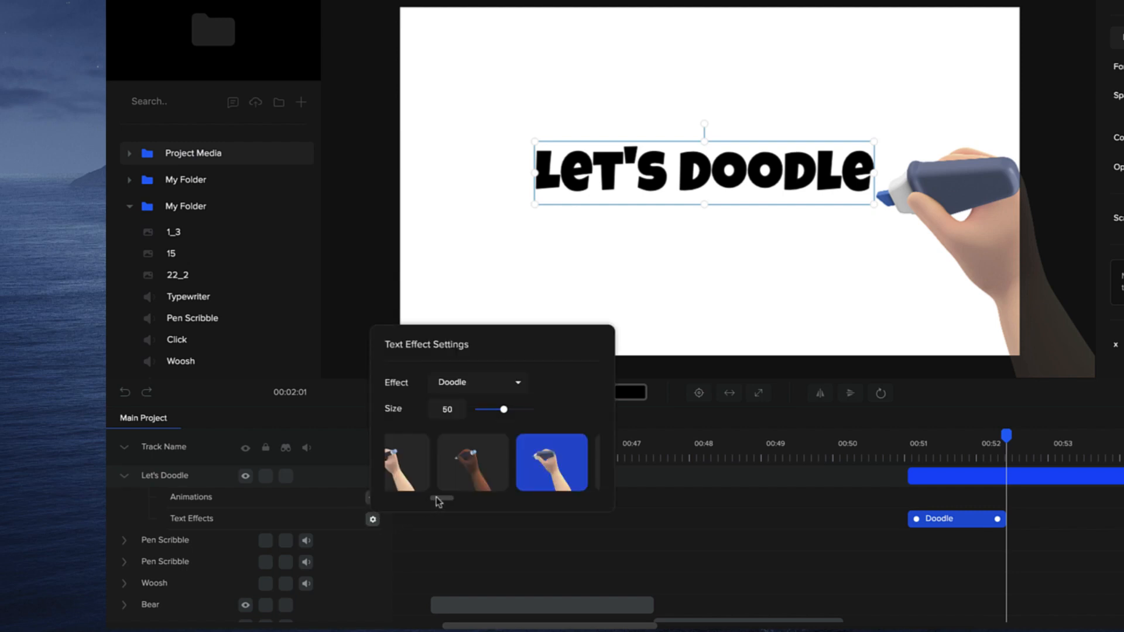
{"action": "left_click_drag", "start_coordinate": [440, 502], "coordinate": [488, 497]}
{"action": "left_click", "coordinate": [438, 473]}
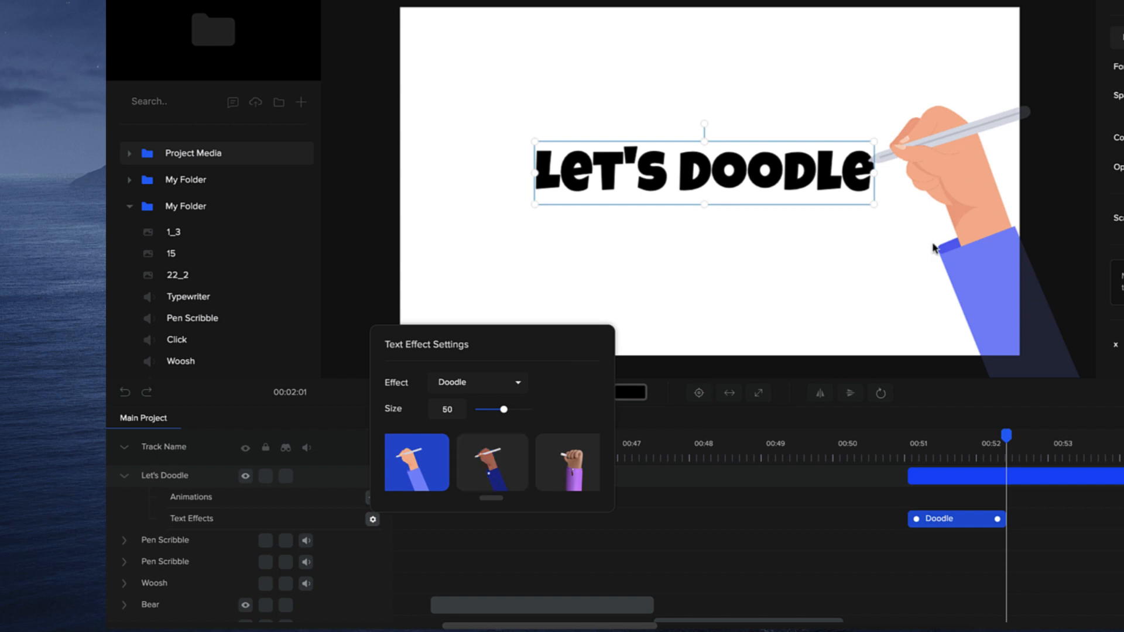
{"action": "left_click", "coordinate": [514, 446]}
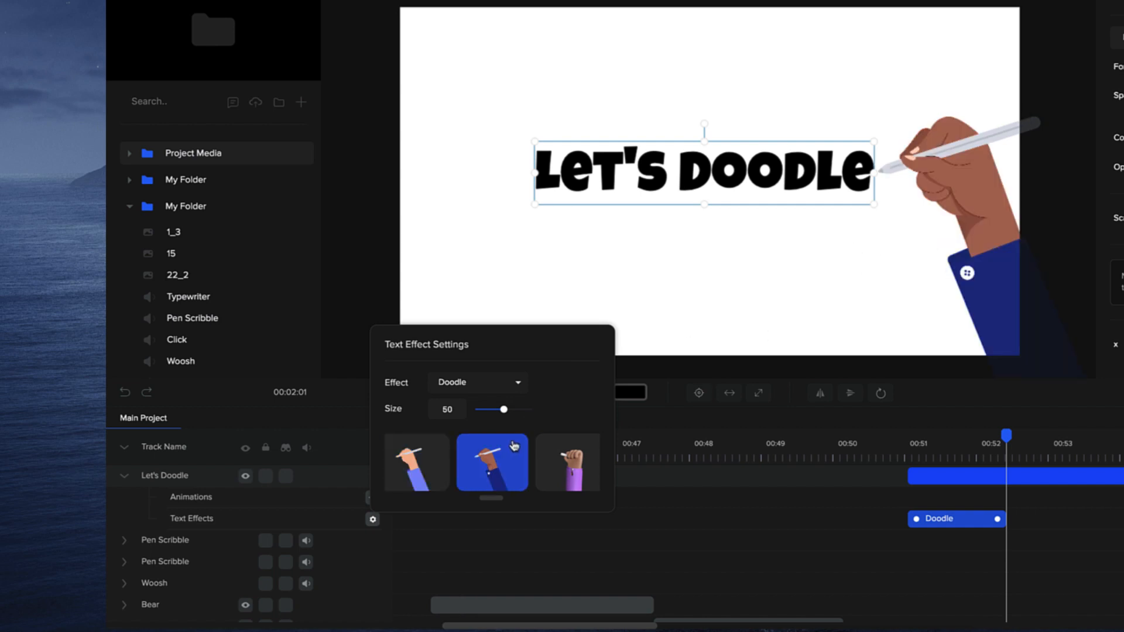
{"action": "left_click", "coordinate": [588, 475]}
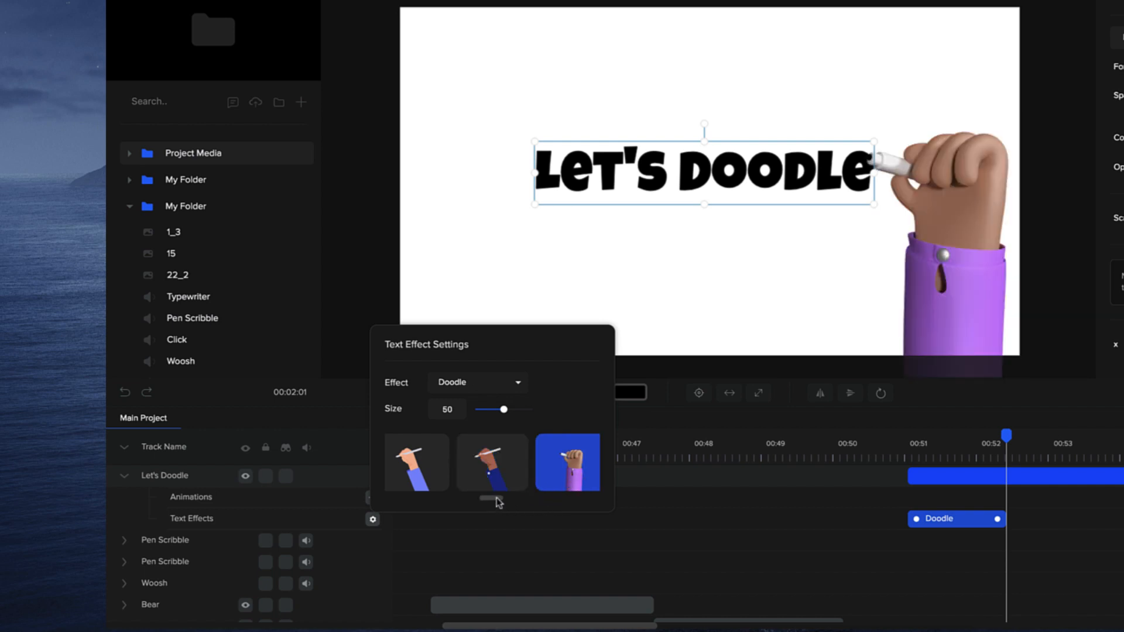
- Try out the remaining Doodle hand styles up to the end of the list, including the bare 3D hands with chalk
{"action": "left_click_drag", "start_coordinate": [499, 502], "coordinate": [599, 501]}
{"action": "left_click", "coordinate": [517, 483]}
{"action": "left_click", "coordinate": [554, 477]}
{"action": "left_click", "coordinate": [532, 471]}
{"action": "left_click", "coordinate": [480, 467]}
{"action": "left_click", "coordinate": [522, 480]}
{"action": "left_click", "coordinate": [567, 480]}
{"action": "left_click", "coordinate": [553, 473]}
{"action": "left_click", "coordinate": [493, 464]}
{"action": "left_click", "coordinate": [553, 472]}
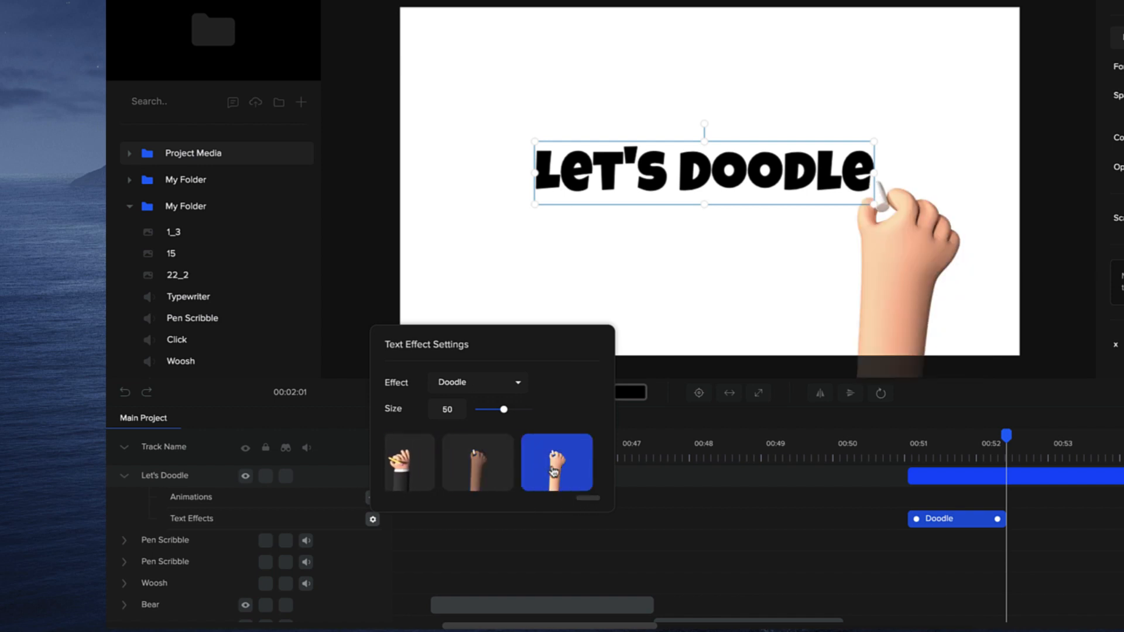
{"action": "left_click", "coordinate": [478, 465]}
- Choose the black-sleeved 3D hand holding a yellow pencil for the Doodle effect and play the animation
{"action": "left_click", "coordinate": [410, 465]}
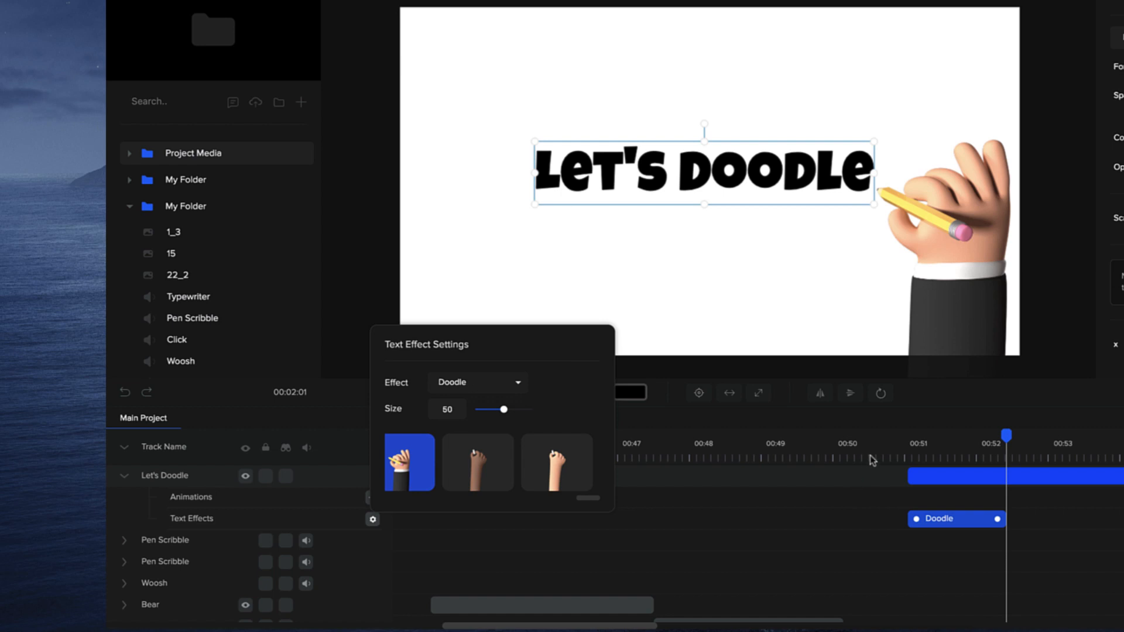
{"action": "left_click", "coordinate": [573, 417]}
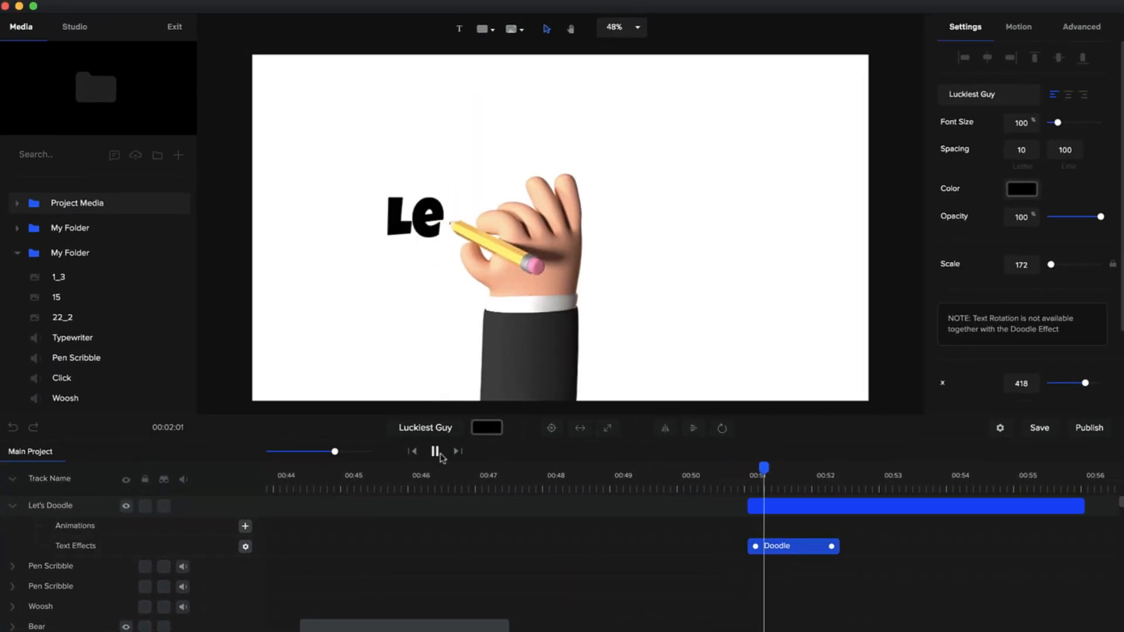
{"action": "left_click", "coordinate": [787, 547]}
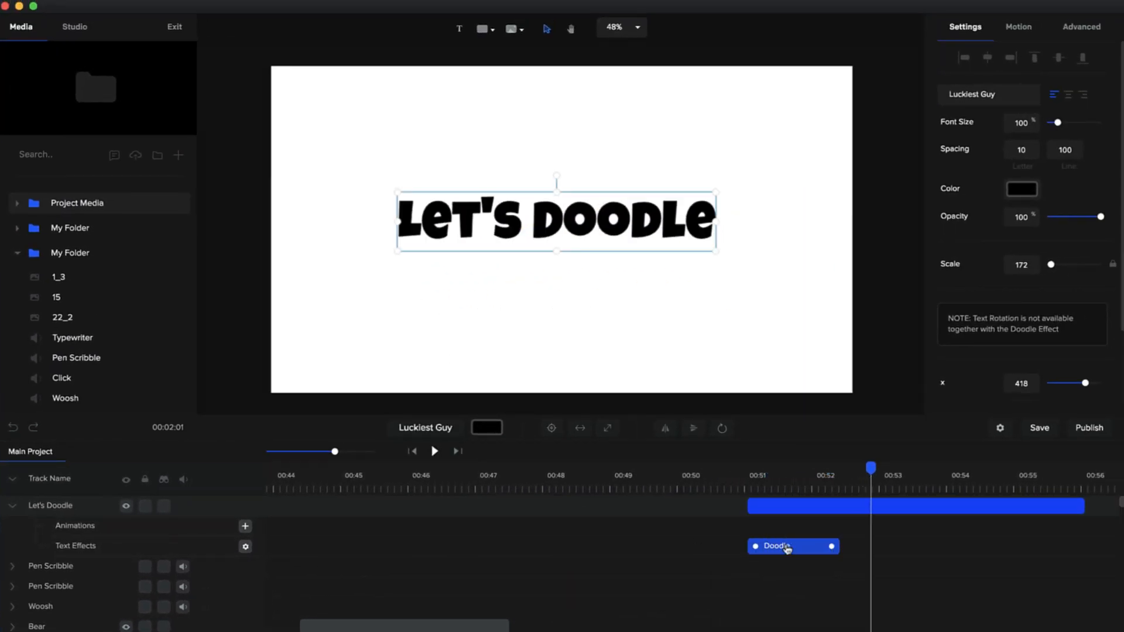
- Move the Let's Doodle text slightly higher on the canvas, to about x 407, and deselect it
{"action": "left_click_drag", "start_coordinate": [607, 229], "coordinate": [604, 217]}
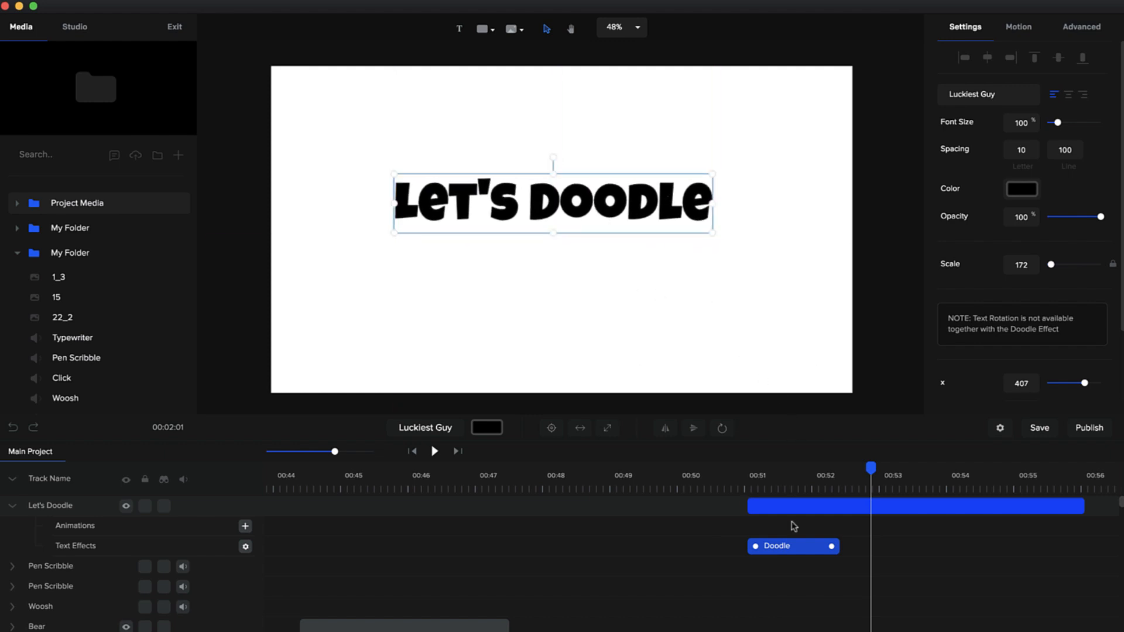
{"action": "key", "text": "super+space"}
{"action": "left_click", "coordinate": [720, 309]}
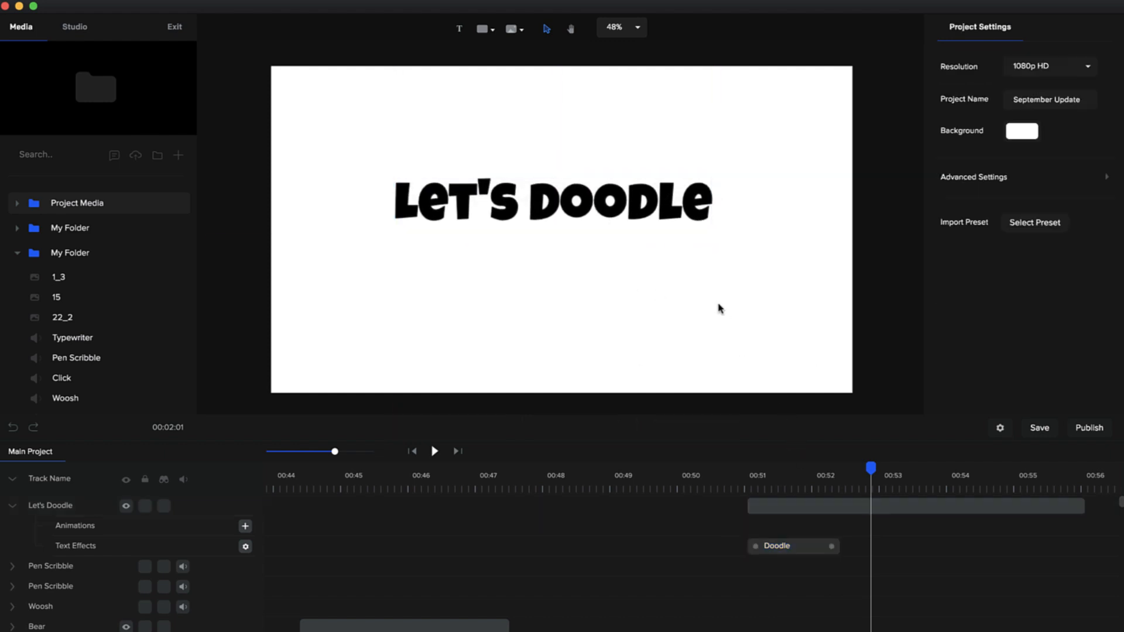
- Duplicate the Let's Doodle text and make the upper track's copy start where the other copy's Doodle effect ends
{"action": "left_click", "coordinate": [668, 206]}
{"action": "key", "text": "super+d"}
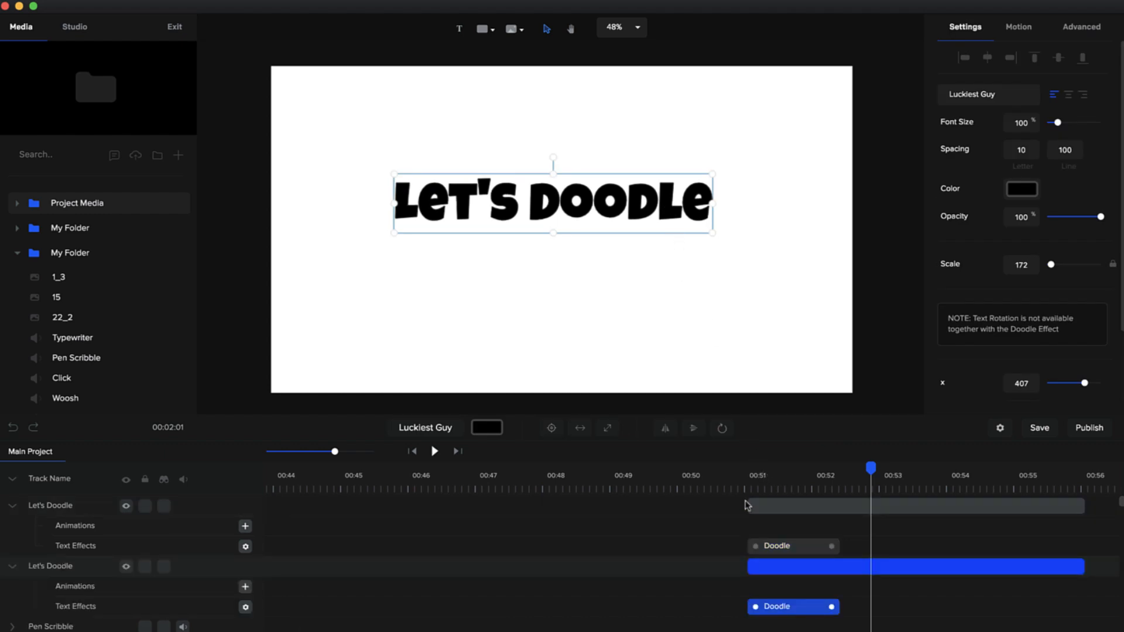
{"action": "left_click_drag", "start_coordinate": [799, 504], "coordinate": [847, 509]}
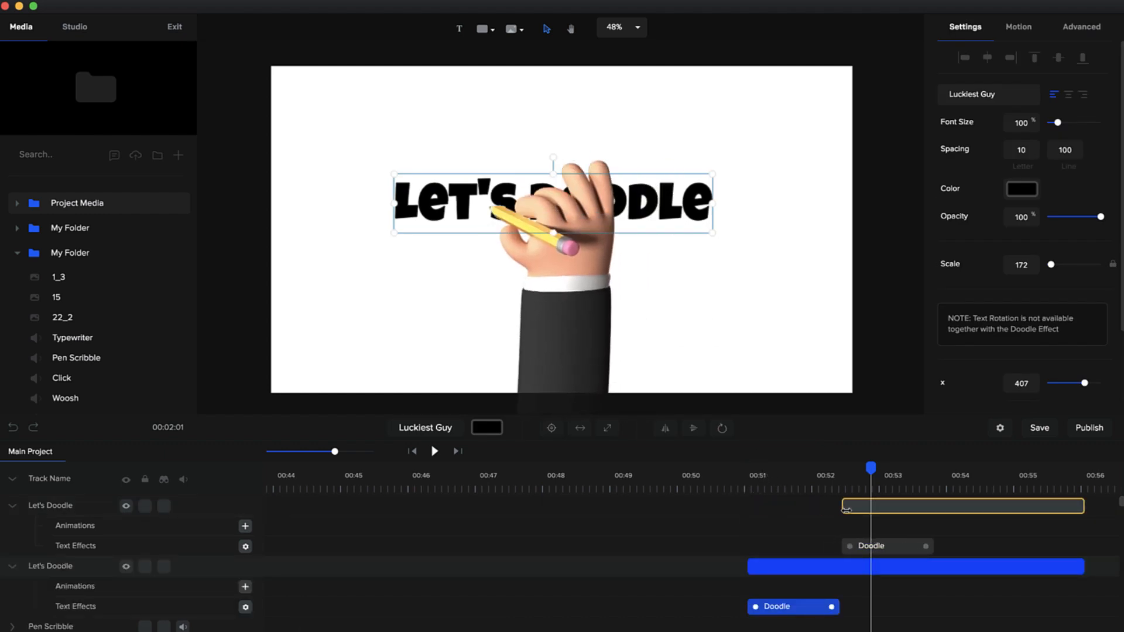
{"action": "left_click", "coordinate": [836, 477]}
{"action": "left_click_drag", "start_coordinate": [835, 469], "coordinate": [844, 468]}
- Move the upper track's text copy directly below the original Let's Doodle text and change its wording to IN CREATESTUDIO
{"action": "left_click", "coordinate": [915, 506]}
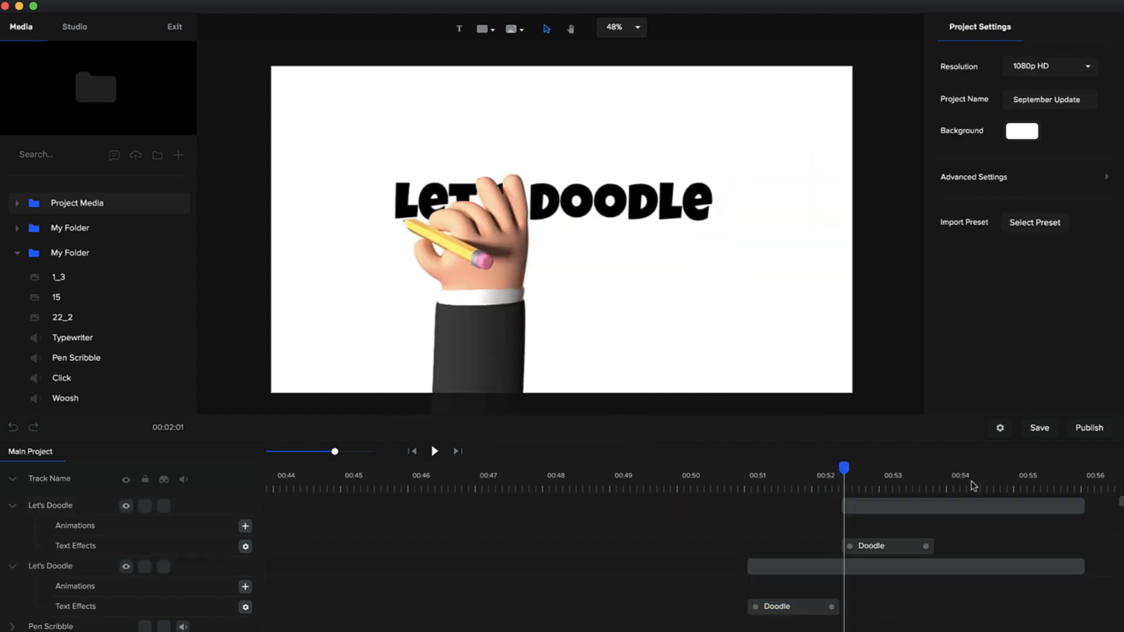
{"action": "left_click", "coordinate": [972, 481]}
{"action": "left_click", "coordinate": [973, 507]}
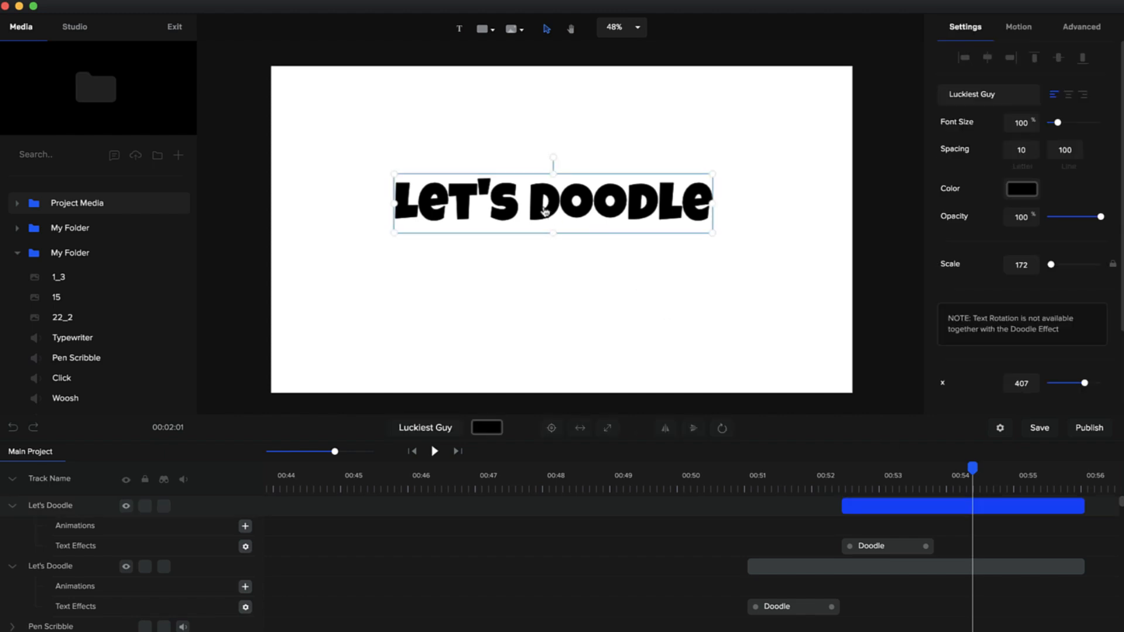
{"action": "left_click_drag", "start_coordinate": [542, 208], "coordinate": [542, 264]}
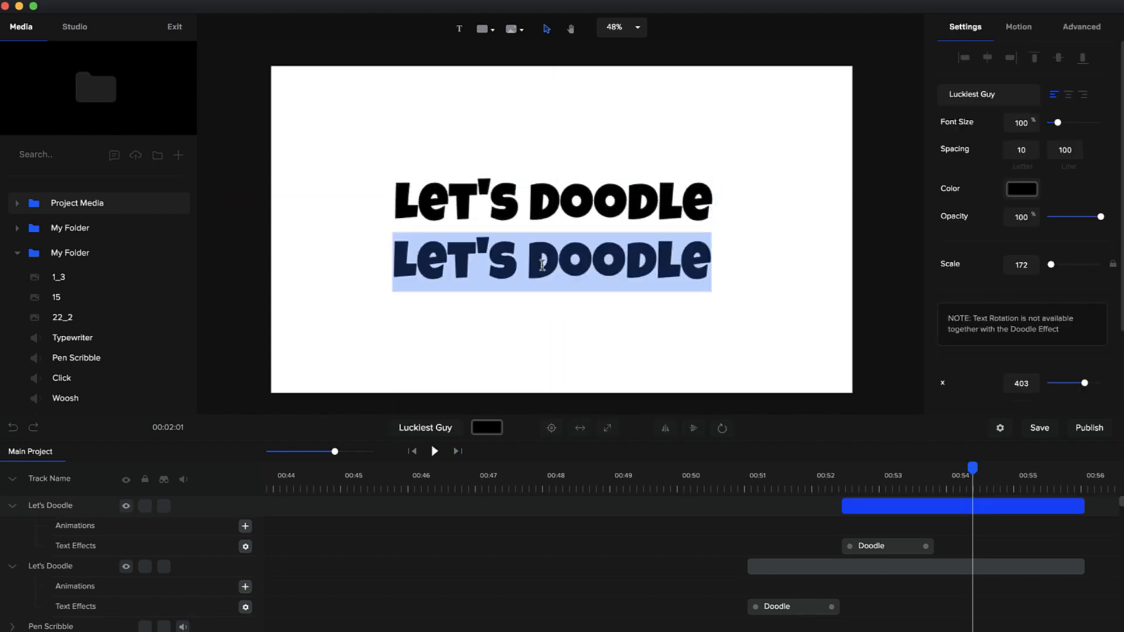
{"action": "type", "text": "IN CREATES"}
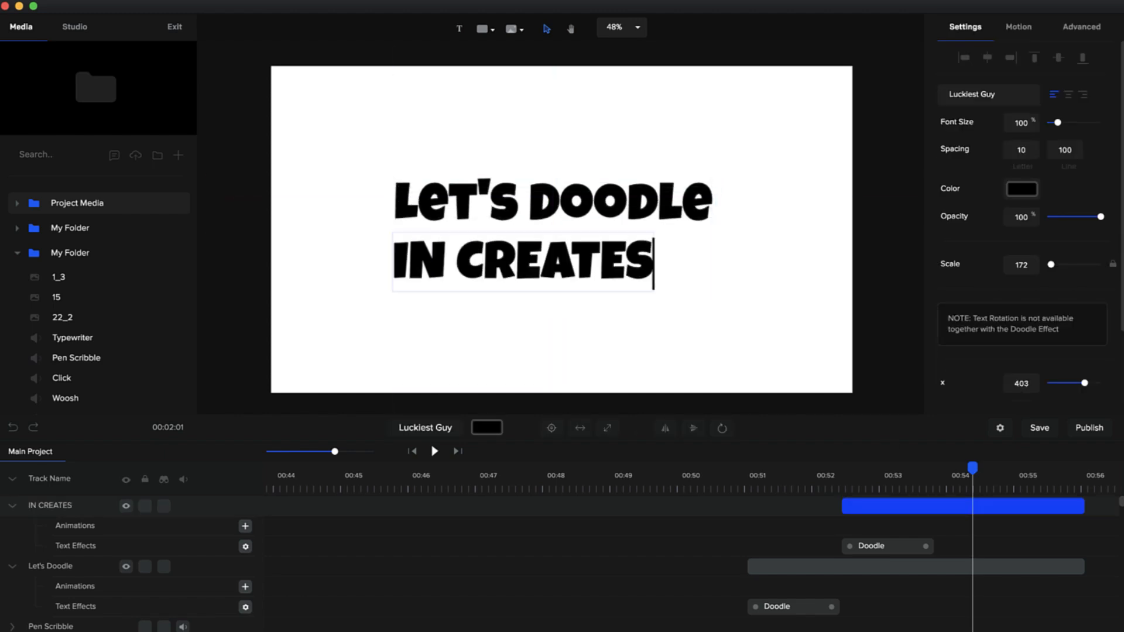
{"action": "type", "text": "TUDIO"}
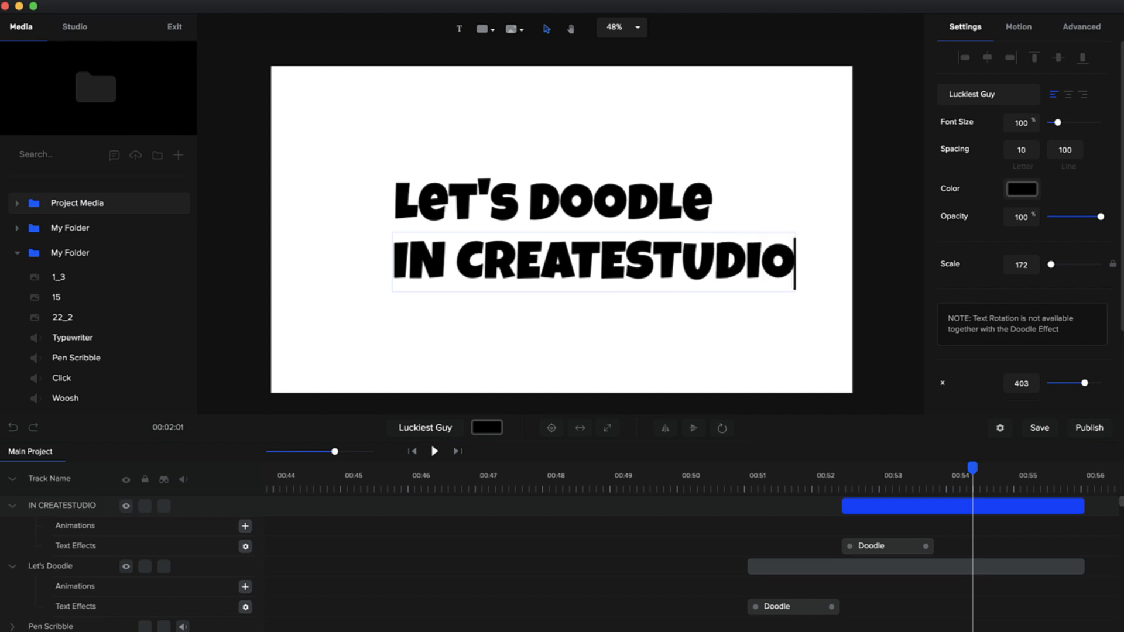
- Shift the IN CREATESTUDIO text to about x 311 and enlarge the Let's Doodle text to a scale of 222 to match its width
{"action": "left_click", "coordinate": [560, 326]}
{"action": "left_click_drag", "start_coordinate": [615, 276], "coordinate": [587, 277]}
{"action": "left_click", "coordinate": [701, 190]}
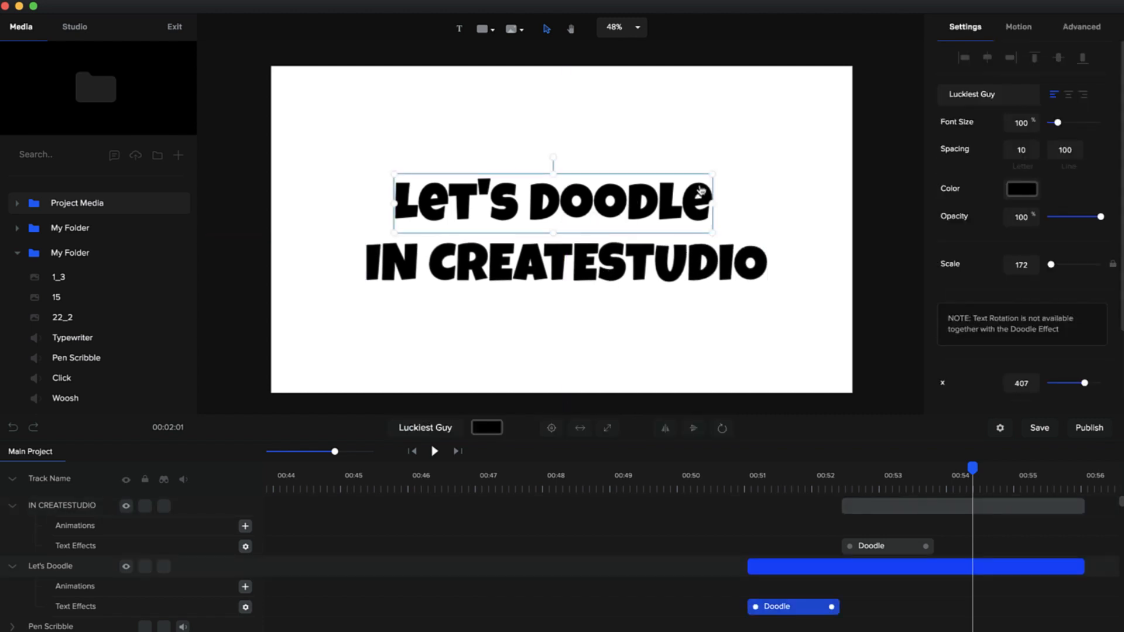
{"action": "mouse_move", "coordinate": [715, 175]}
{"action": "left_mouse_down"}
{"action": "mouse_move", "coordinate": [828, 156]}
{"action": "mouse_move", "coordinate": [774, 194]}
{"action": "mouse_move", "coordinate": [770, 160]}
{"action": "left_mouse_up"}
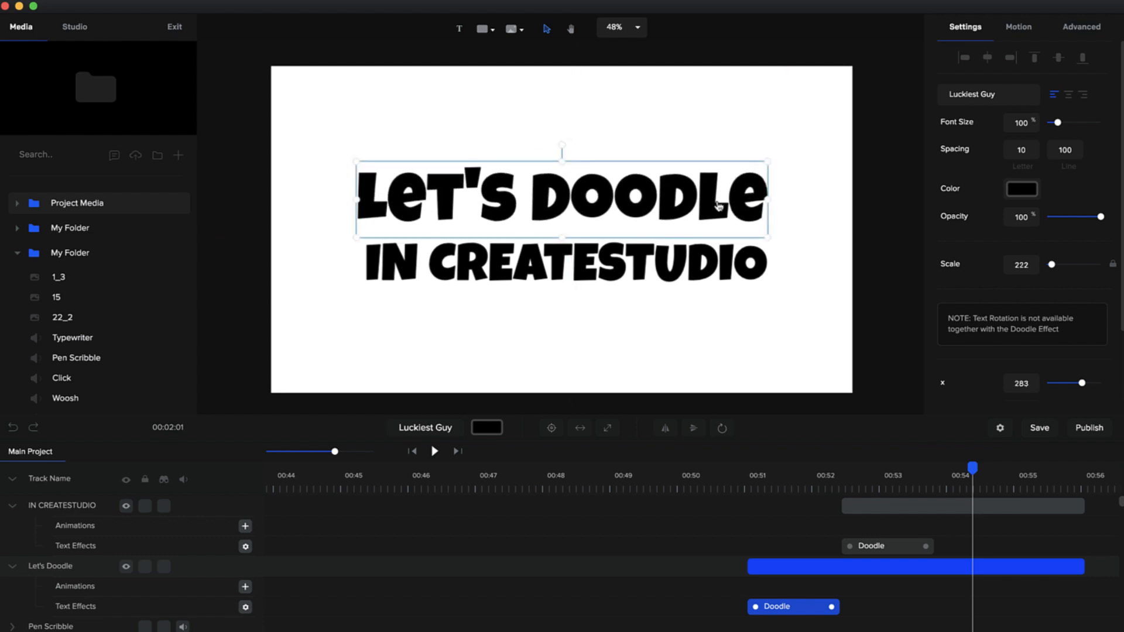
- Choose the tattooed 3D hand holding a blue pen for the Let's Doodle text's Doodle effect
{"action": "left_click_drag", "start_coordinate": [736, 490], "coordinate": [824, 480]}
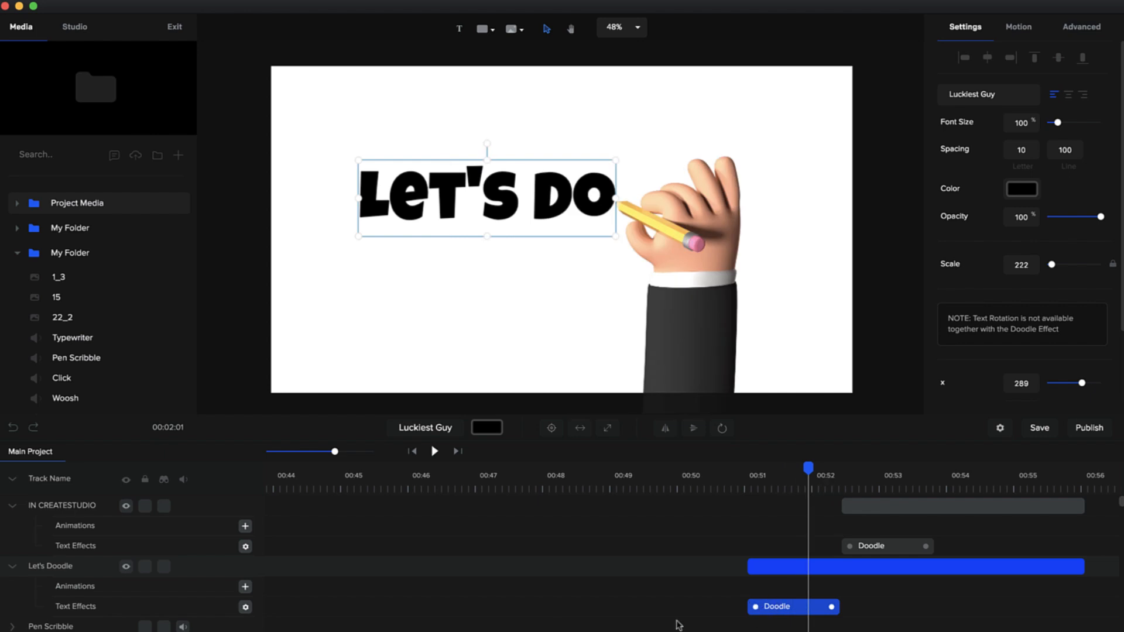
{"action": "left_click", "coordinate": [246, 607]}
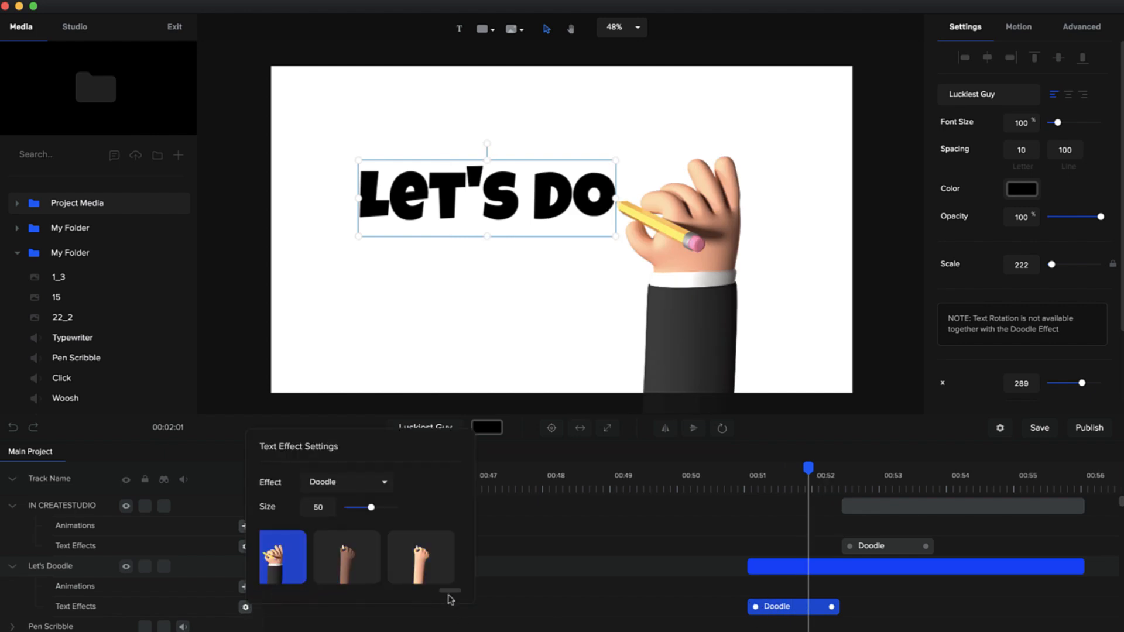
{"action": "left_click_drag", "start_coordinate": [447, 594], "coordinate": [381, 602]}
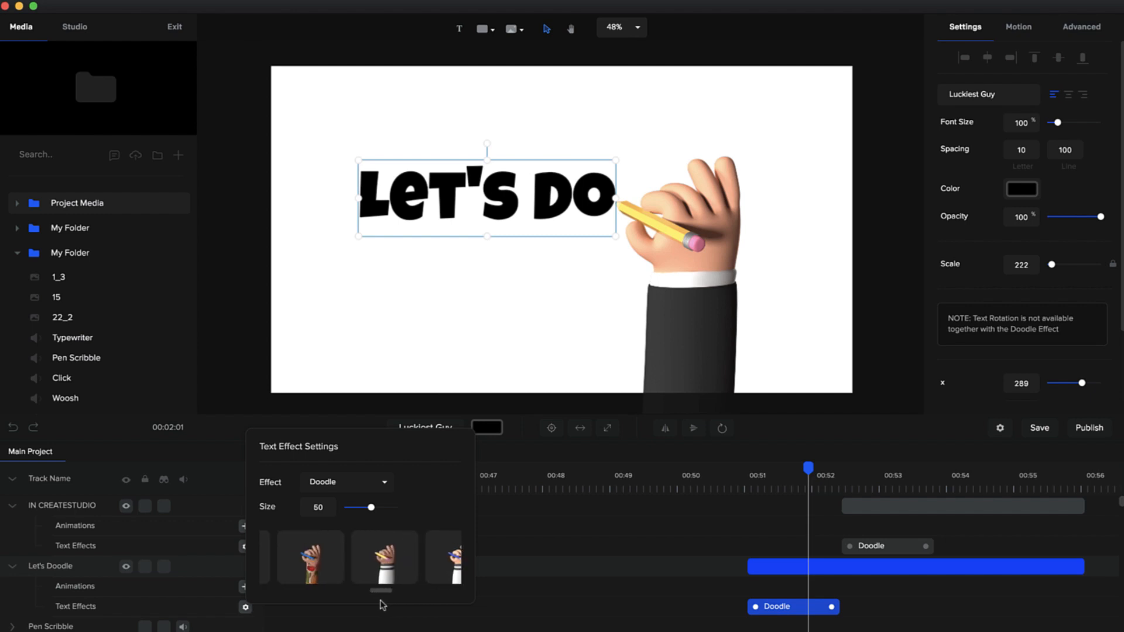
{"action": "left_click", "coordinate": [305, 572]}
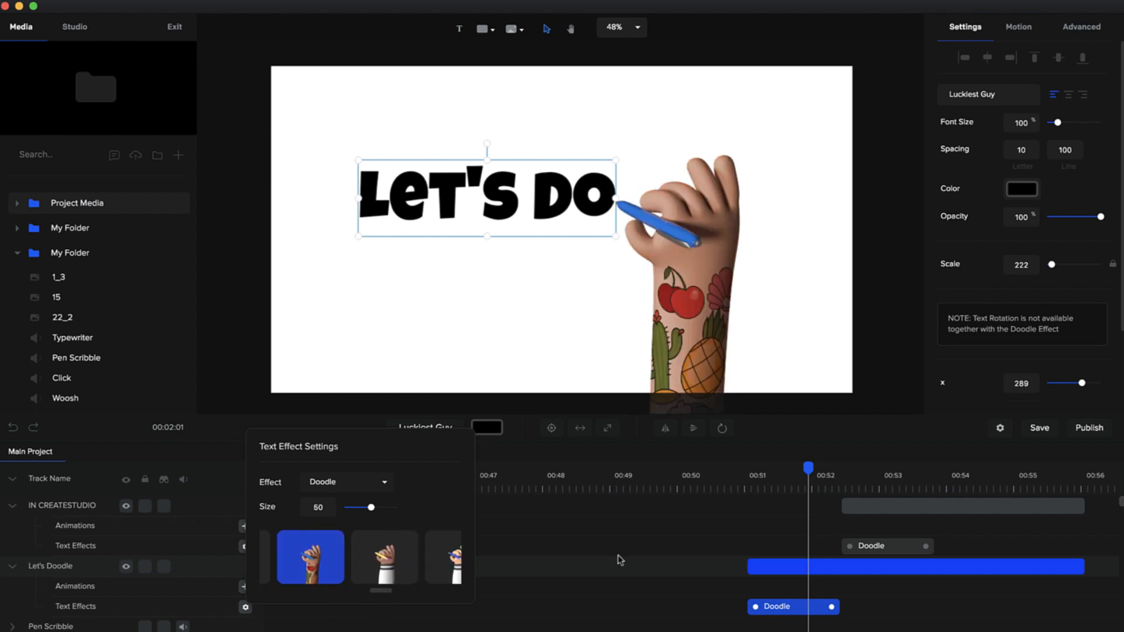
- Set the hand size to 50 in the Doodle effect settings of the IN CREATESTUDIO text
{"action": "left_click", "coordinate": [860, 483]}
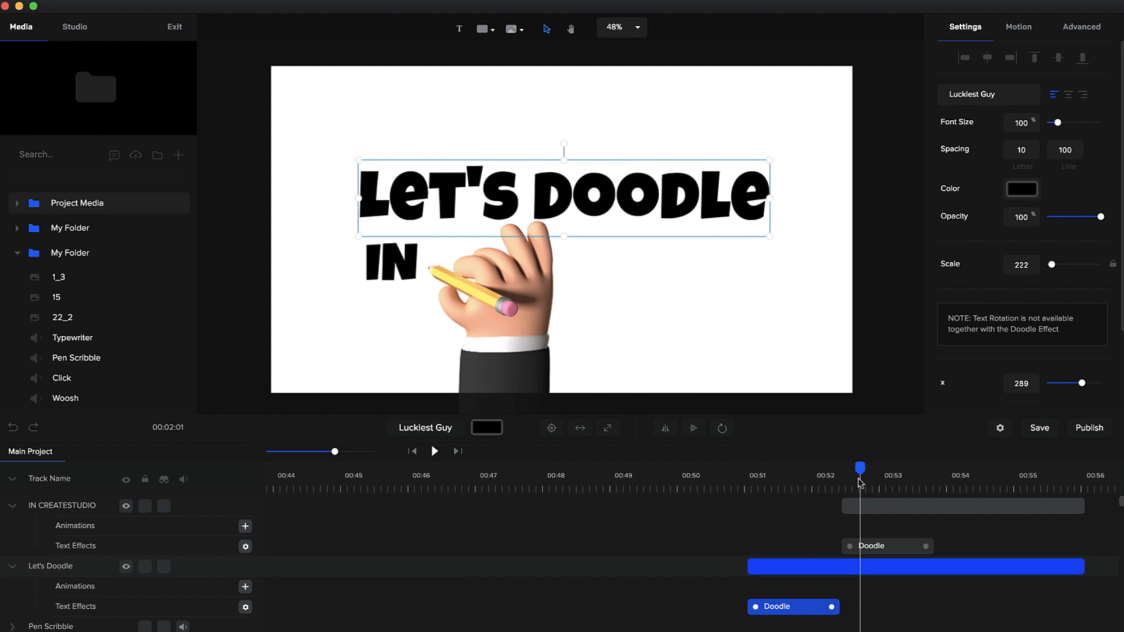
{"action": "left_click", "coordinate": [922, 483]}
{"action": "left_click", "coordinate": [916, 548]}
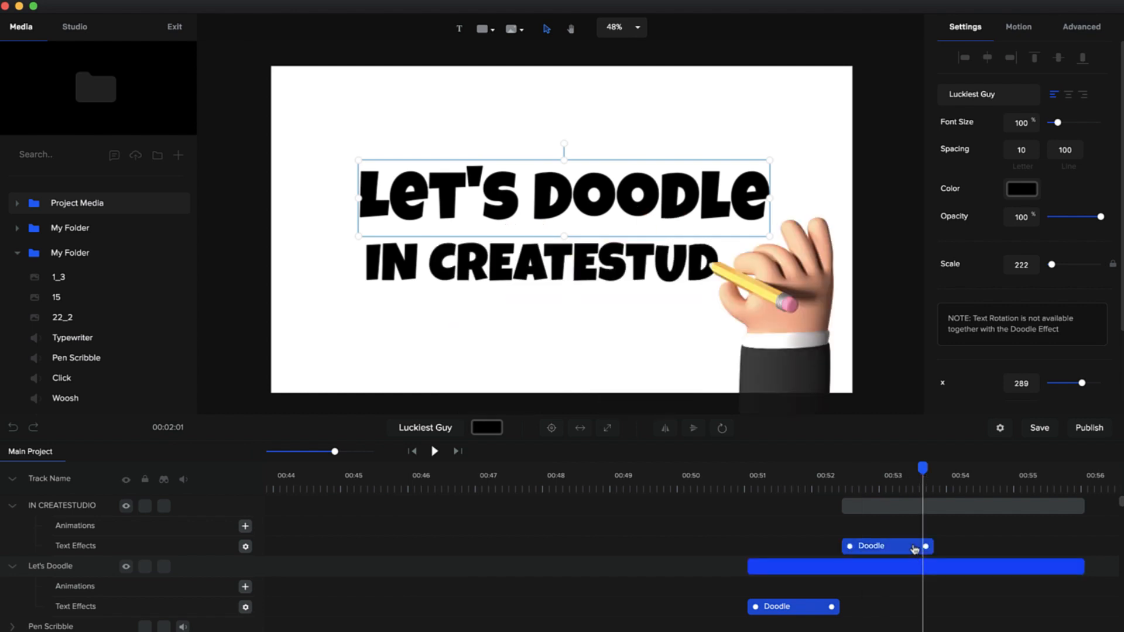
{"action": "left_click", "coordinate": [915, 548]}
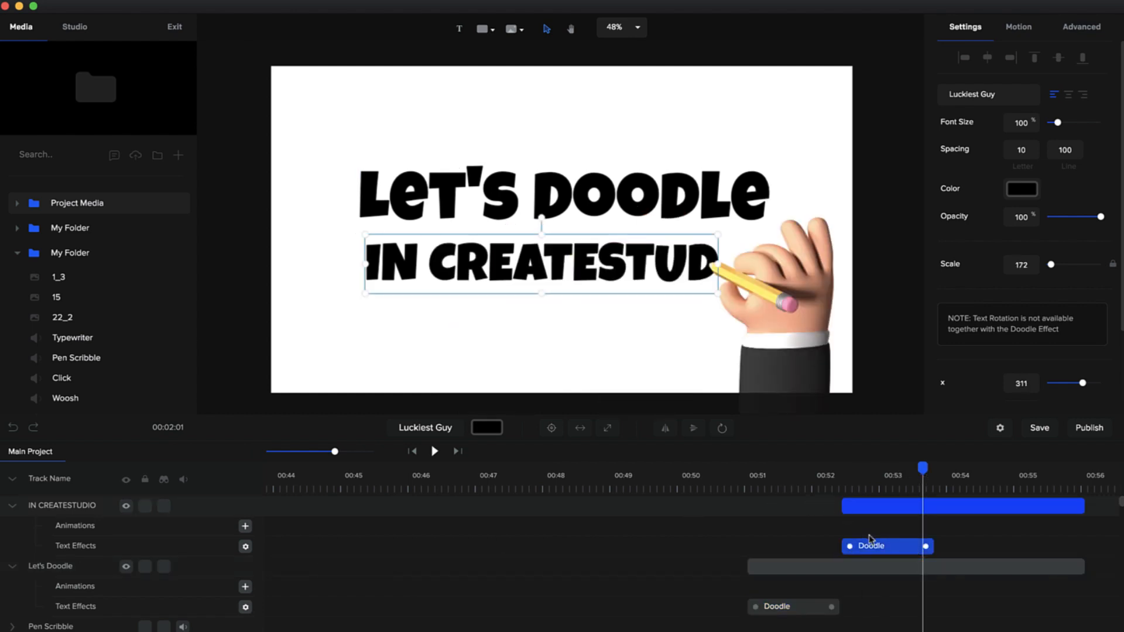
{"action": "left_click", "coordinate": [246, 546]}
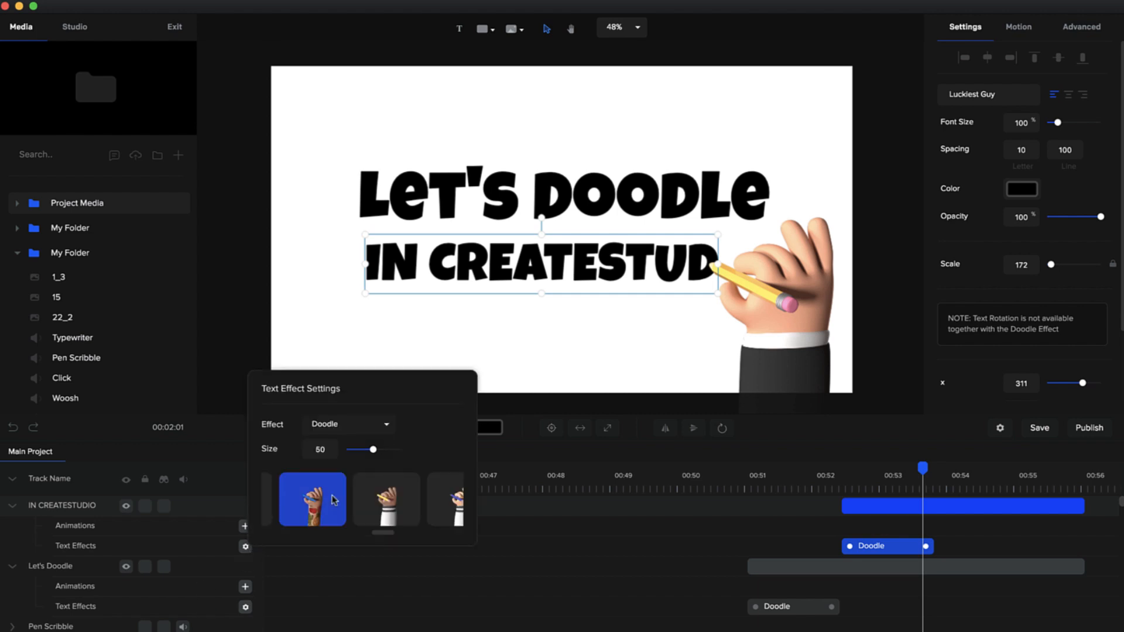
{"action": "mouse_move", "coordinate": [373, 451]}
{"action": "left_mouse_down"}
{"action": "mouse_move", "coordinate": [384, 450]}
{"action": "mouse_move", "coordinate": [361, 449]}
{"action": "mouse_move", "coordinate": [373, 449]}
{"action": "left_mouse_up"}
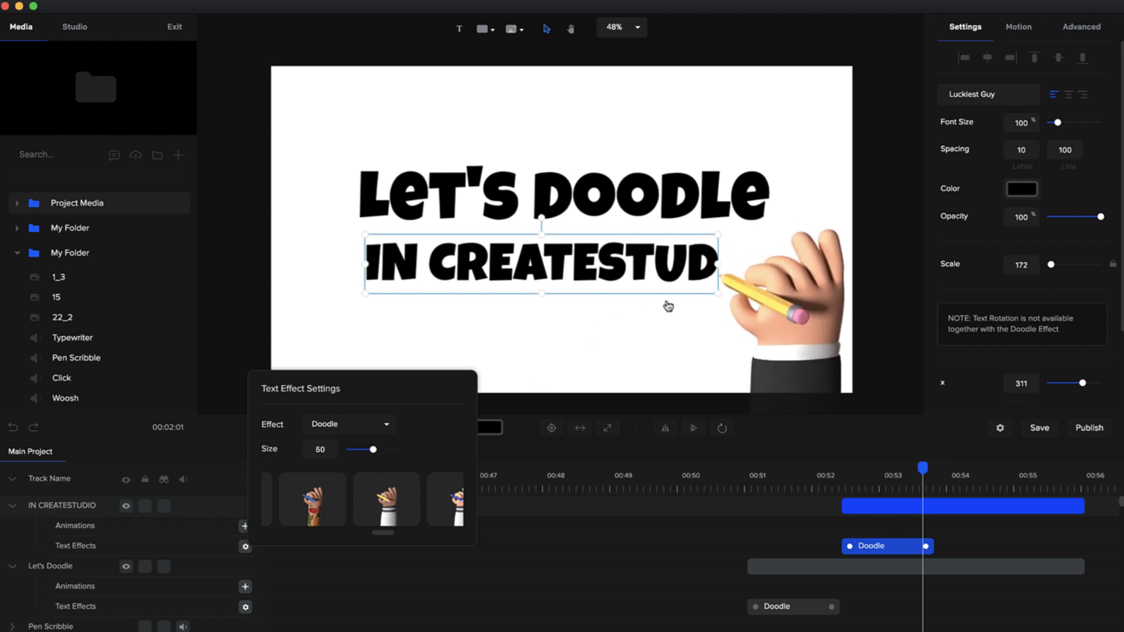
- Play both Doodle text animations from about 00:51, stop once the second line is written, and clear the selection
{"action": "left_click", "coordinate": [750, 483]}
{"action": "left_click", "coordinate": [435, 451]}
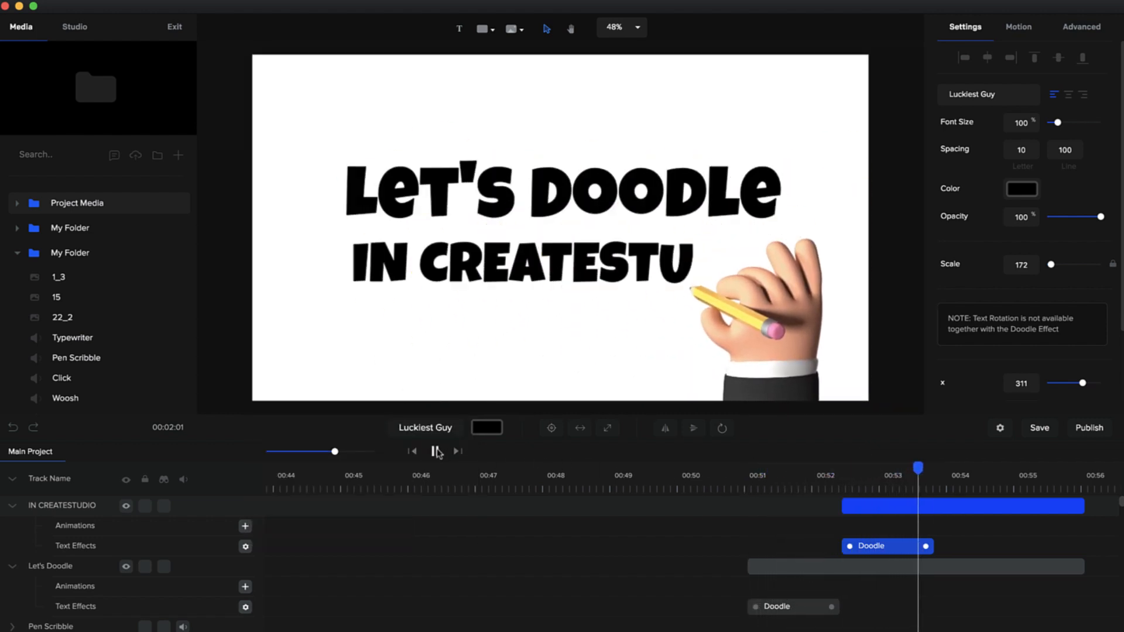
{"action": "left_click", "coordinate": [435, 451]}
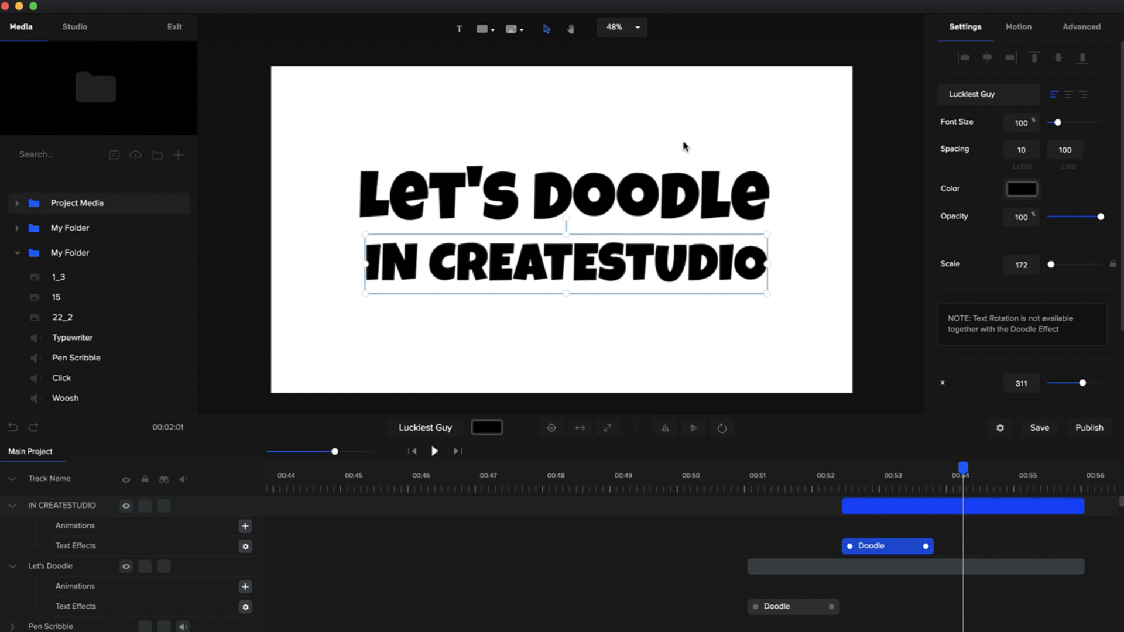
{"action": "left_click", "coordinate": [695, 365]}
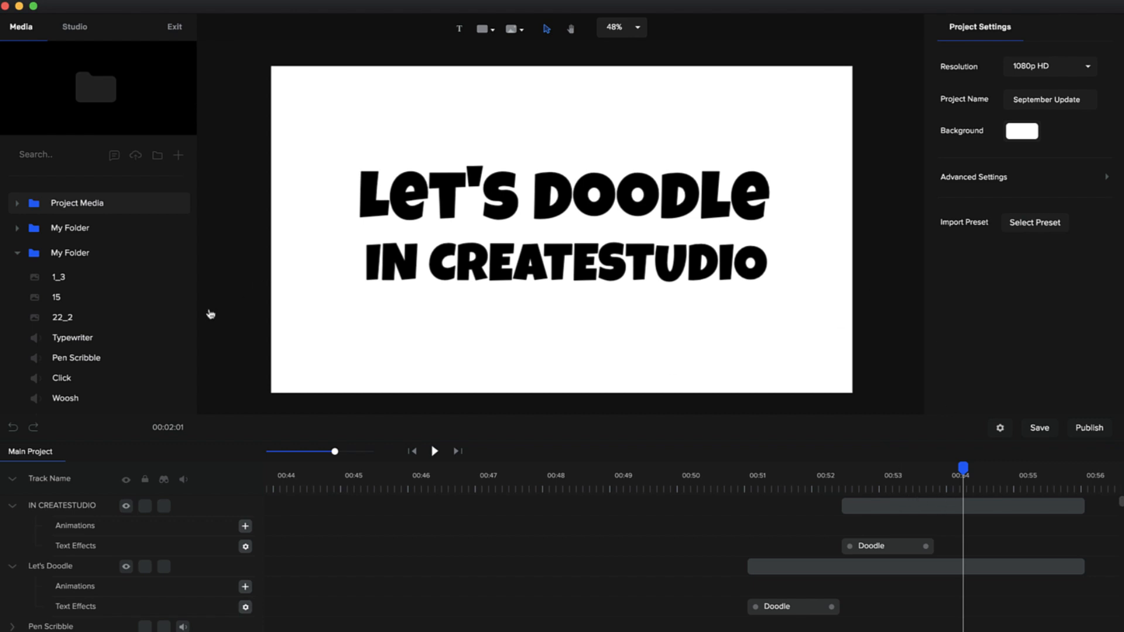
- Collapse the expanded My Folder and SoundFX media folders and search the Pexels stock image library for mountains
{"action": "left_click", "coordinate": [18, 254]}
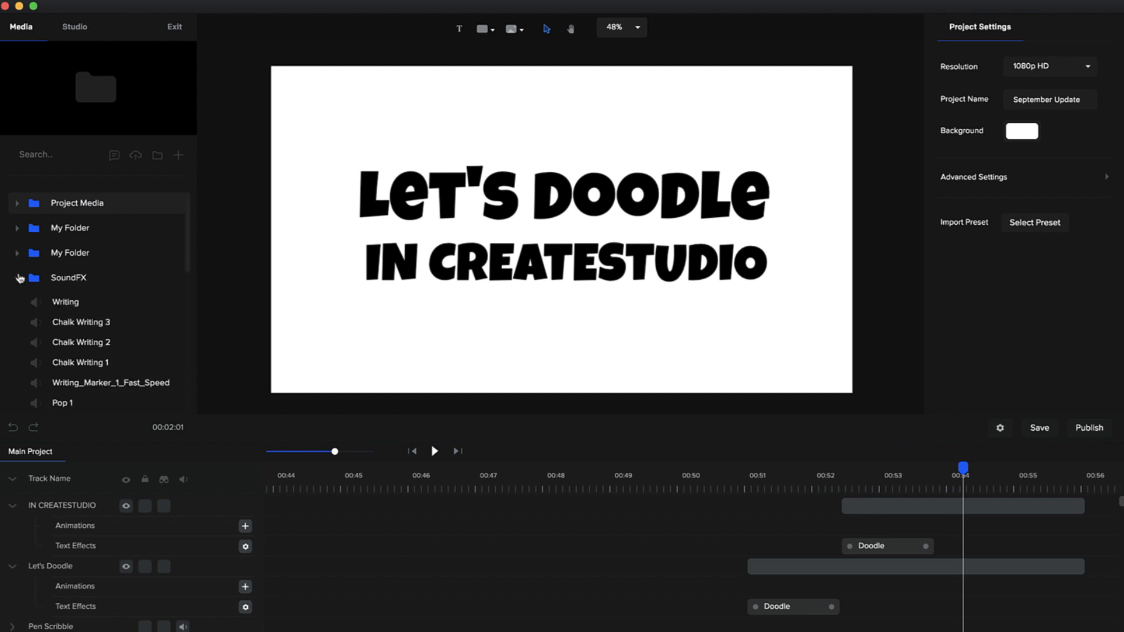
{"action": "left_click", "coordinate": [18, 278]}
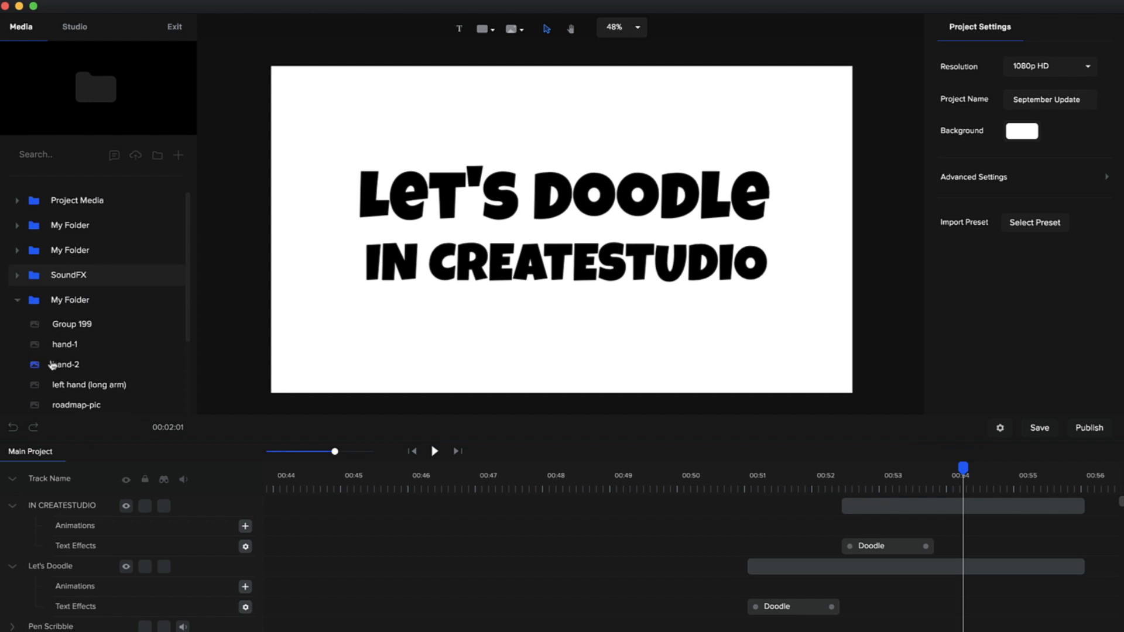
{"action": "scroll", "coordinate": [53, 363], "scroll_direction": "down", "scroll_amount": 4}
{"action": "scroll", "coordinate": [54, 364], "scroll_direction": "down", "scroll_amount": 1}
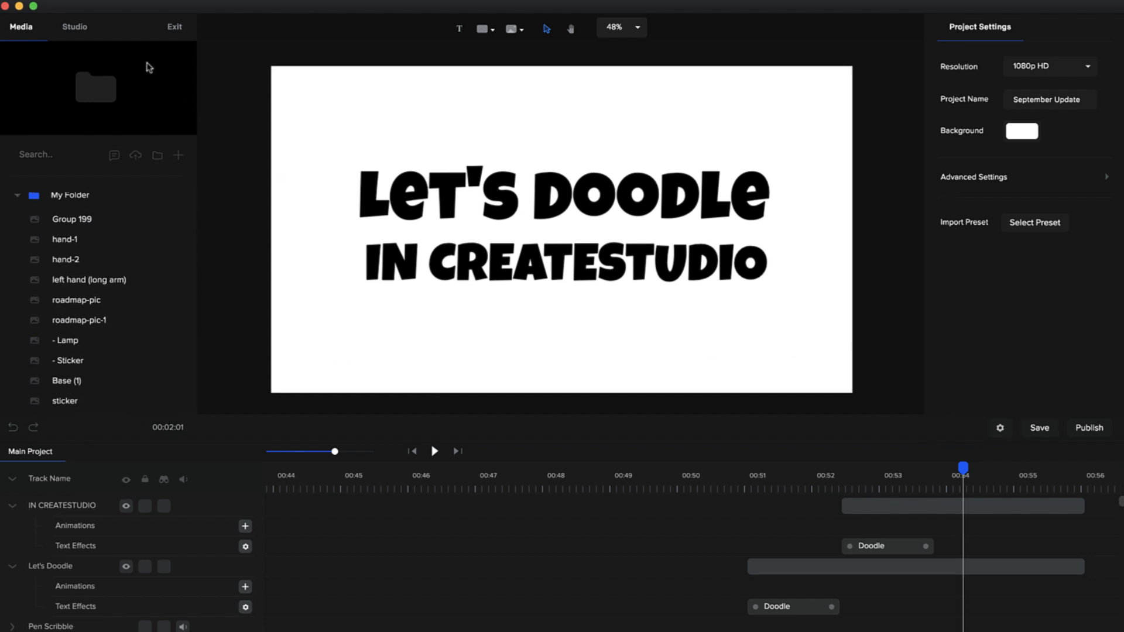
{"action": "left_click", "coordinate": [135, 154]}
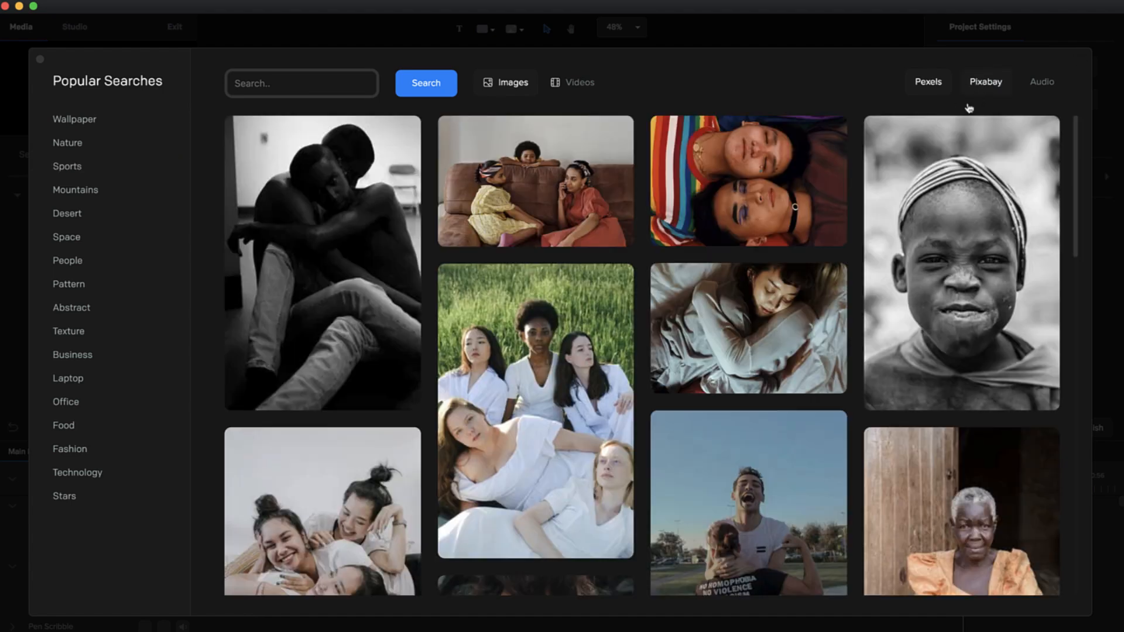
{"action": "left_click", "coordinate": [331, 83]}
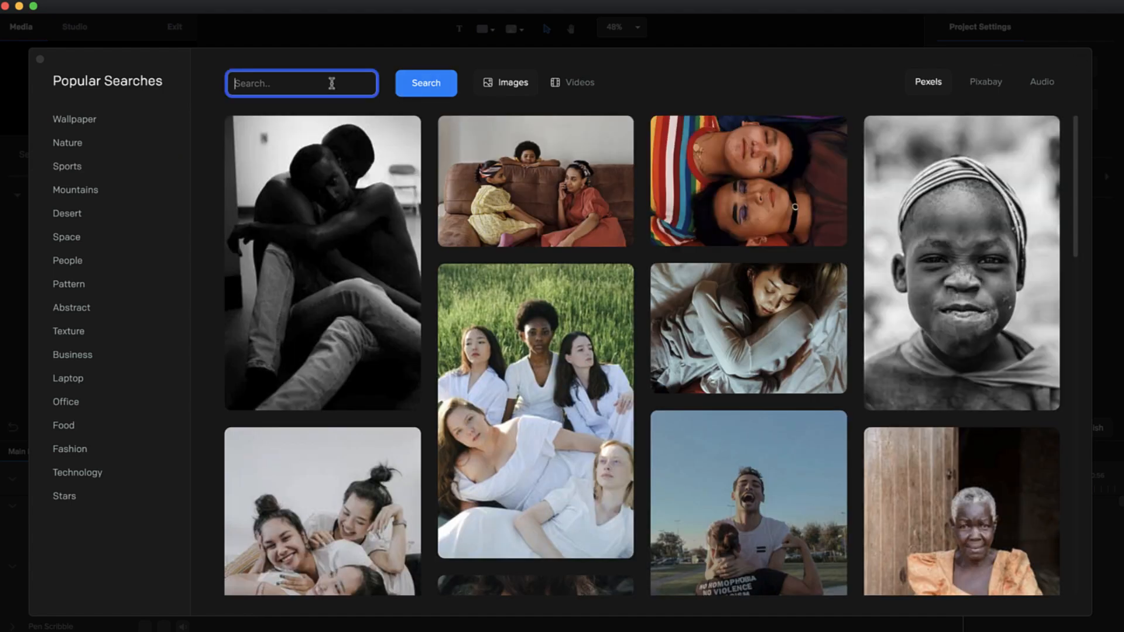
{"action": "type", "text": "mountains"}
{"action": "key", "text": "Return"}
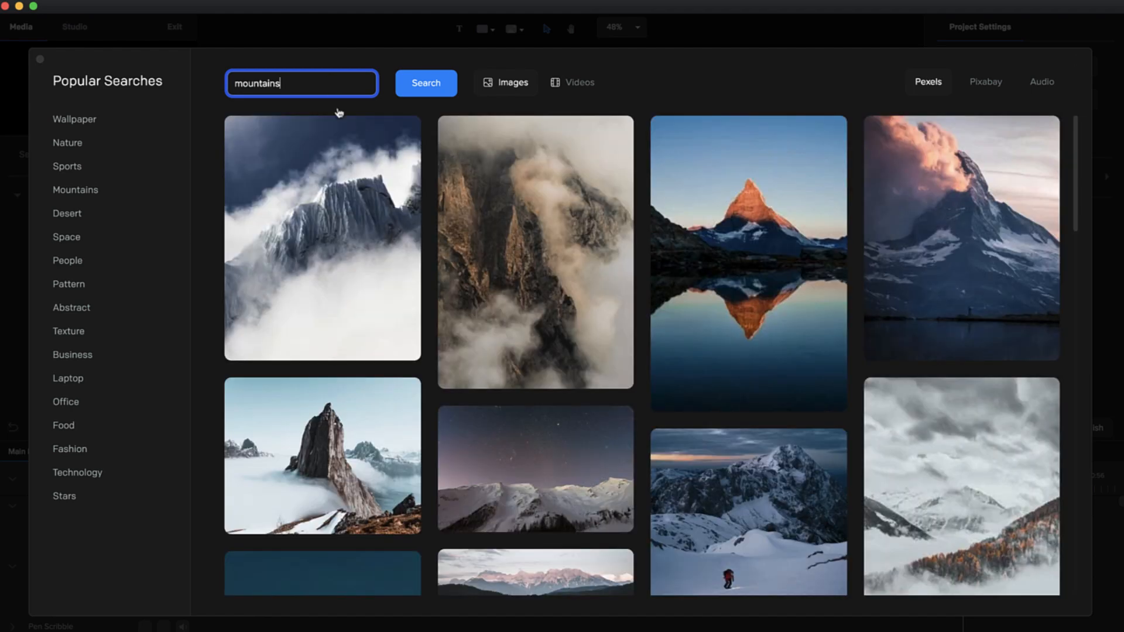
- Import the photo of snowy mountains under a purple starry sky and close the stock library
{"action": "scroll", "coordinate": [906, 393], "scroll_direction": "down", "scroll_amount": 3}
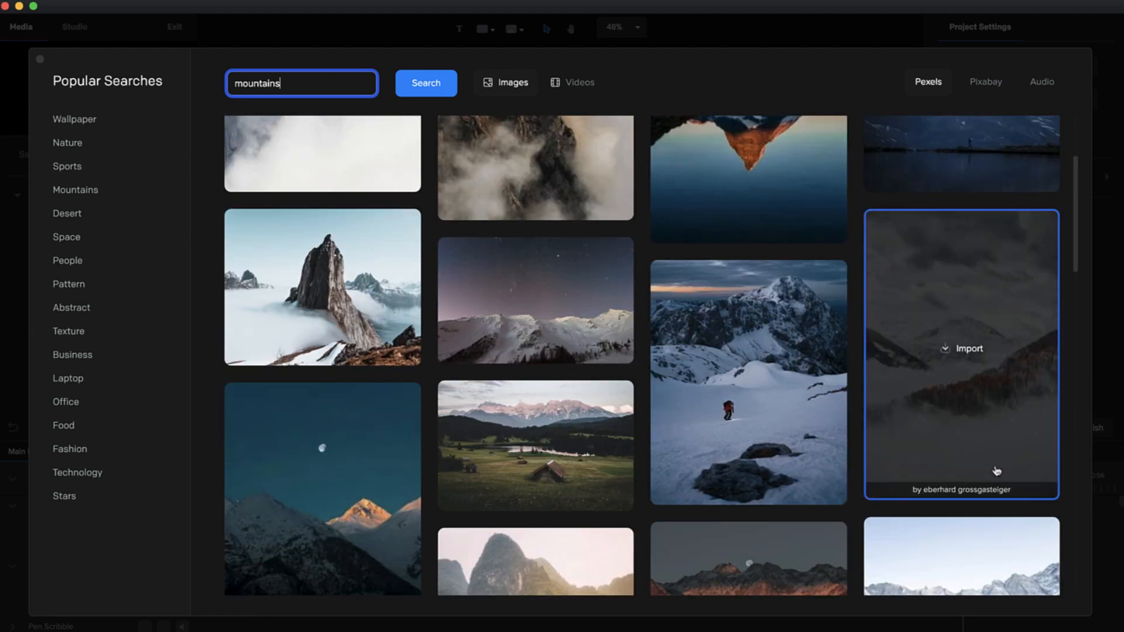
{"action": "left_click", "coordinate": [537, 307]}
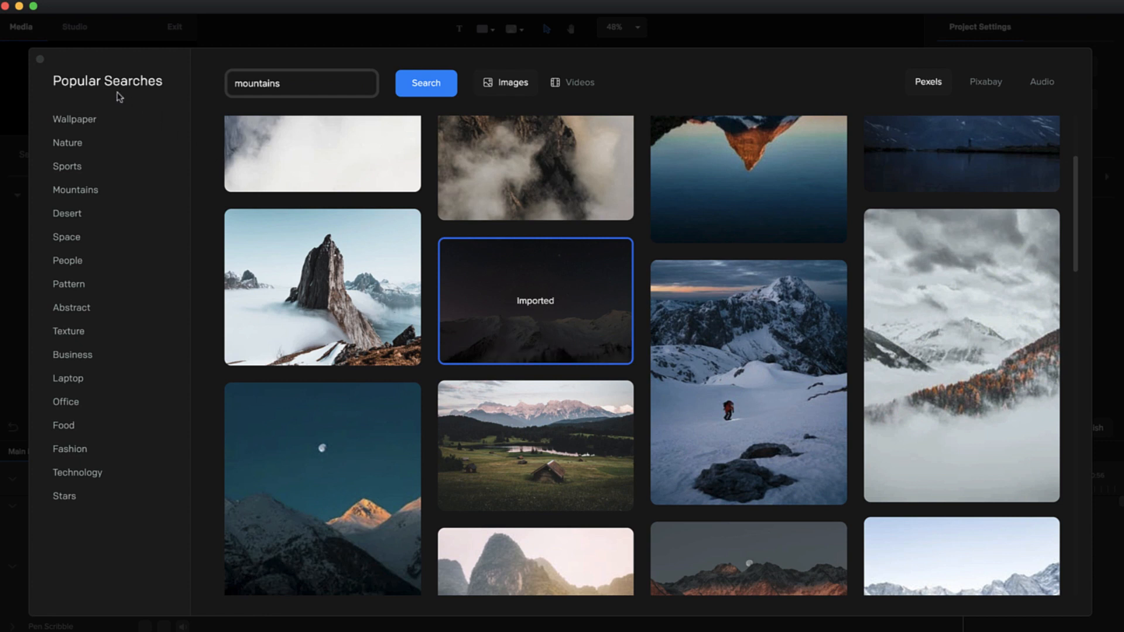
{"action": "left_click", "coordinate": [40, 60]}
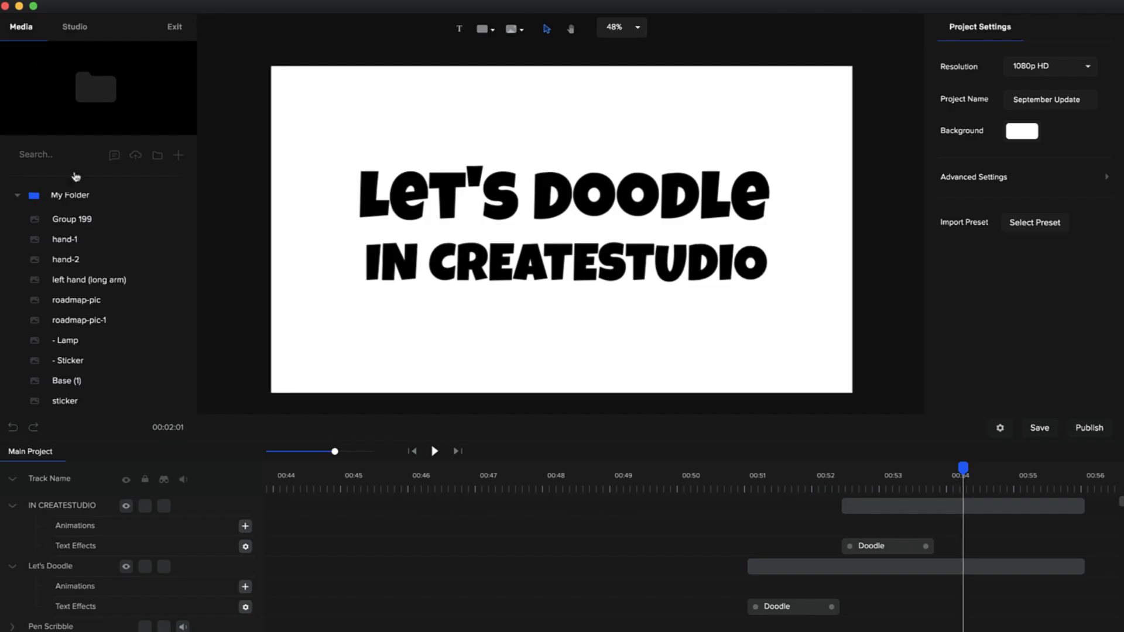
- Find the imported pexels 572897 photo in the project media and place it on the canvas
{"action": "scroll", "coordinate": [94, 322], "scroll_direction": "up", "scroll_amount": 3}
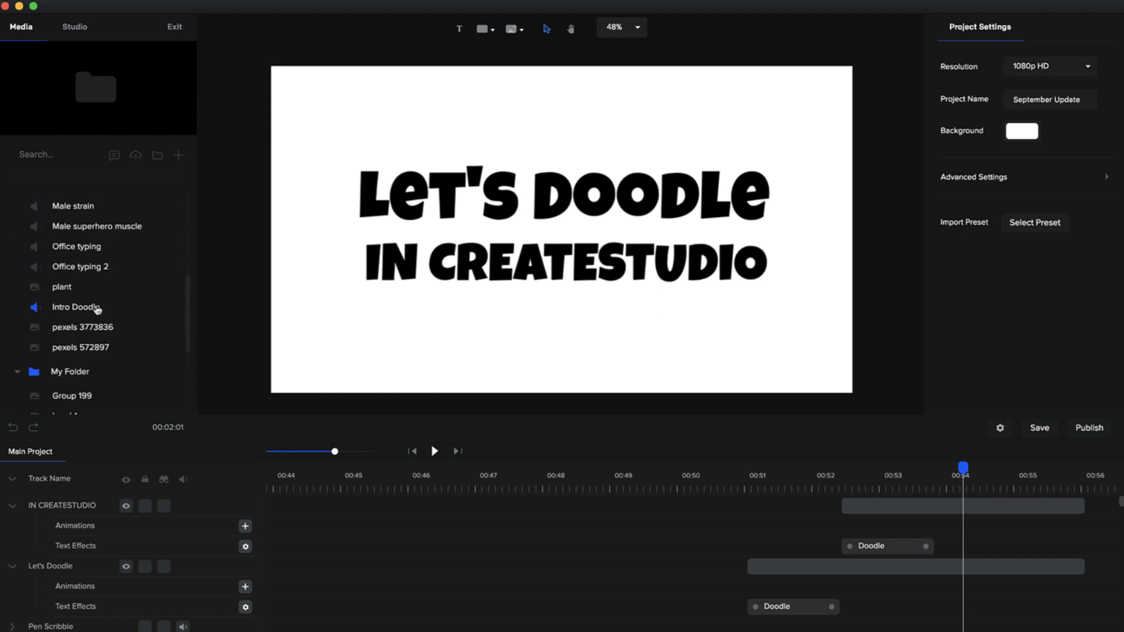
{"action": "left_click", "coordinate": [87, 349]}
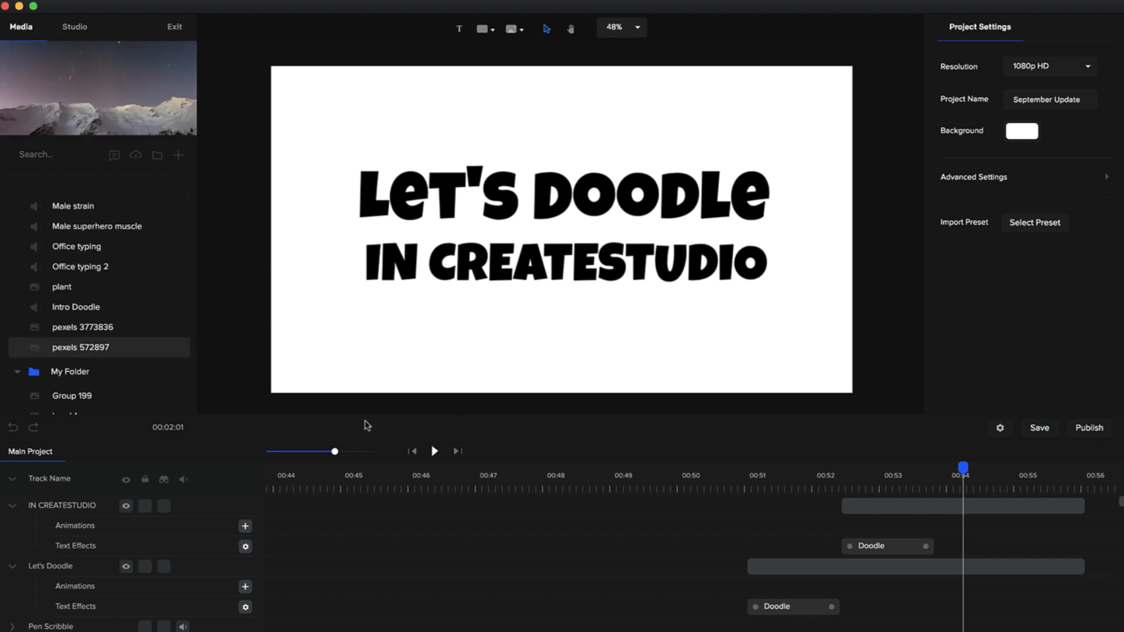
{"action": "left_click_drag", "start_coordinate": [70, 351], "coordinate": [603, 326]}
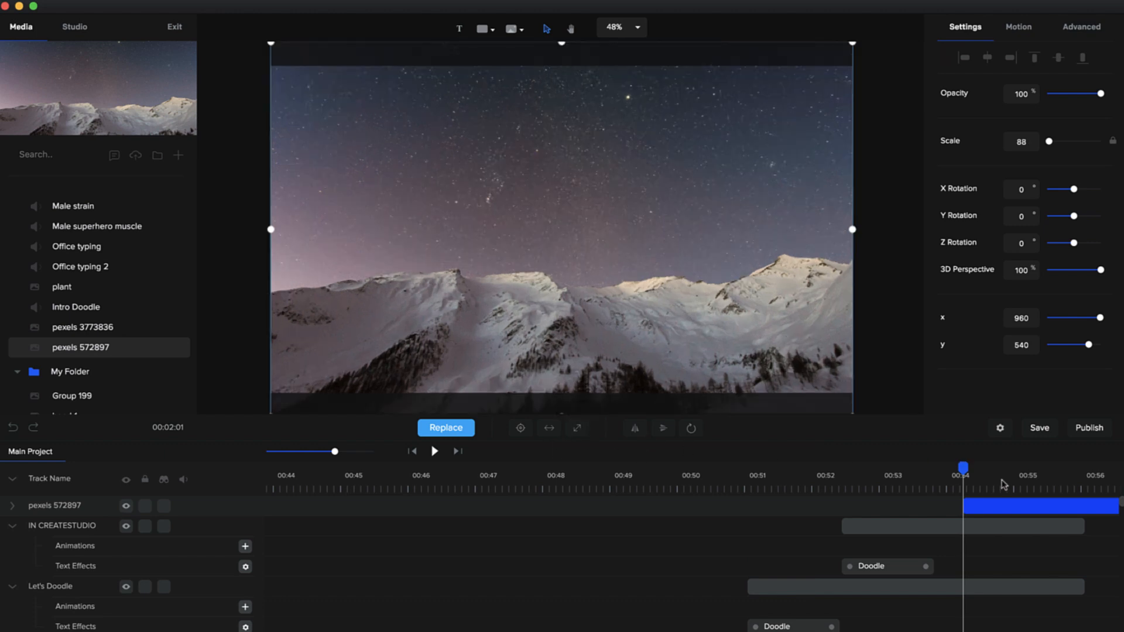
- Lower the brightness of the mountain photo to -10 with the playhead at about 00:55
{"action": "left_click", "coordinate": [1018, 485]}
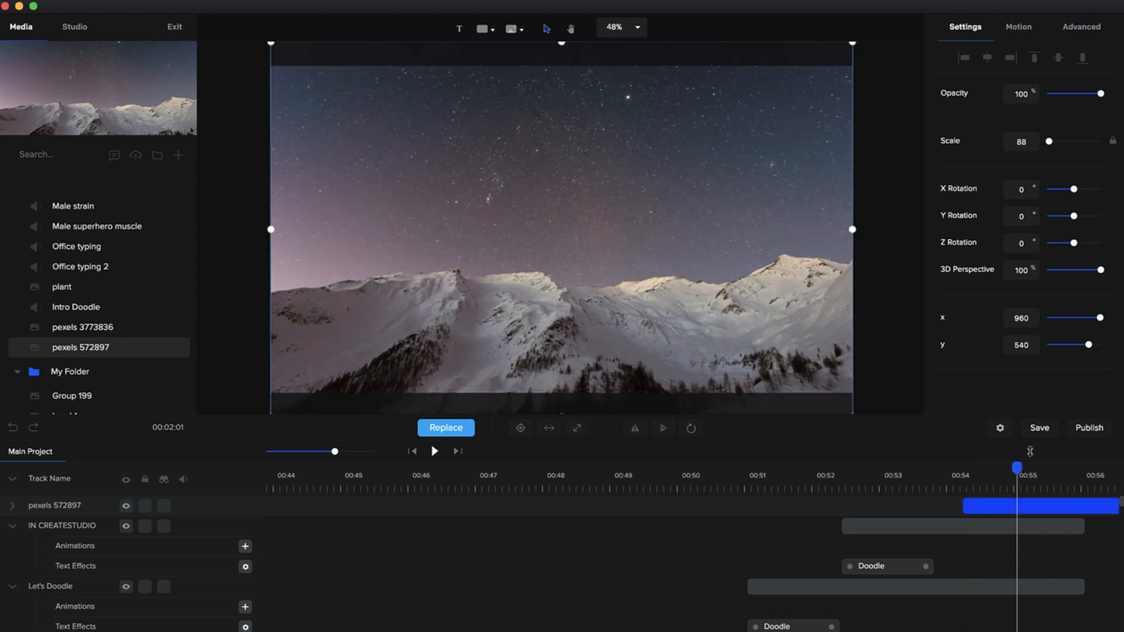
{"action": "left_click", "coordinate": [1082, 31]}
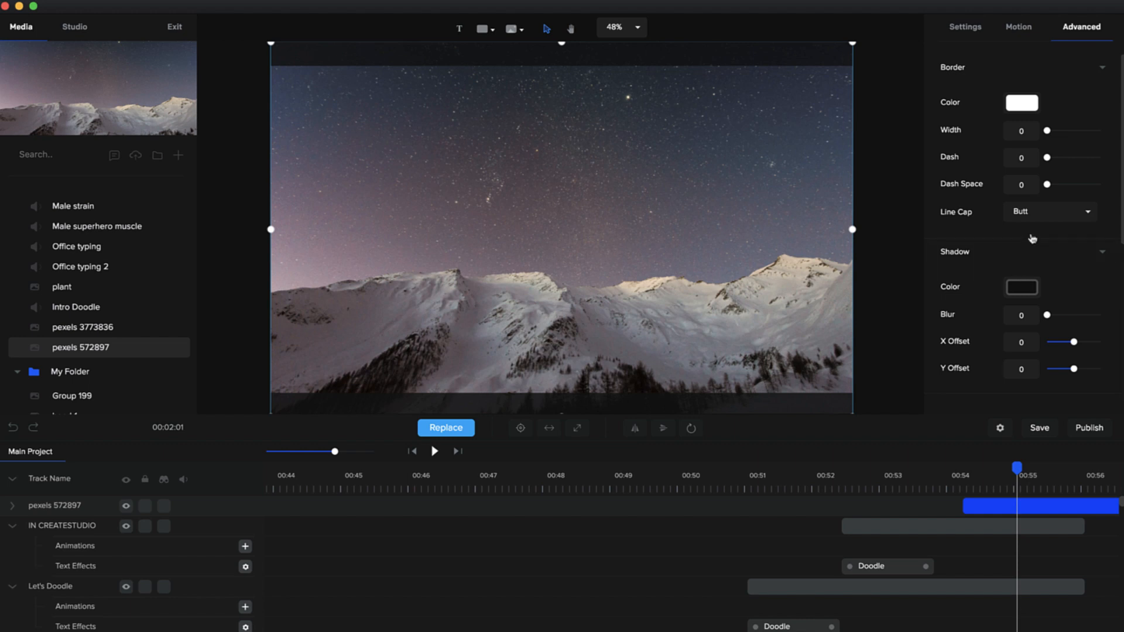
{"action": "scroll", "coordinate": [1033, 238], "scroll_direction": "down", "scroll_amount": 5}
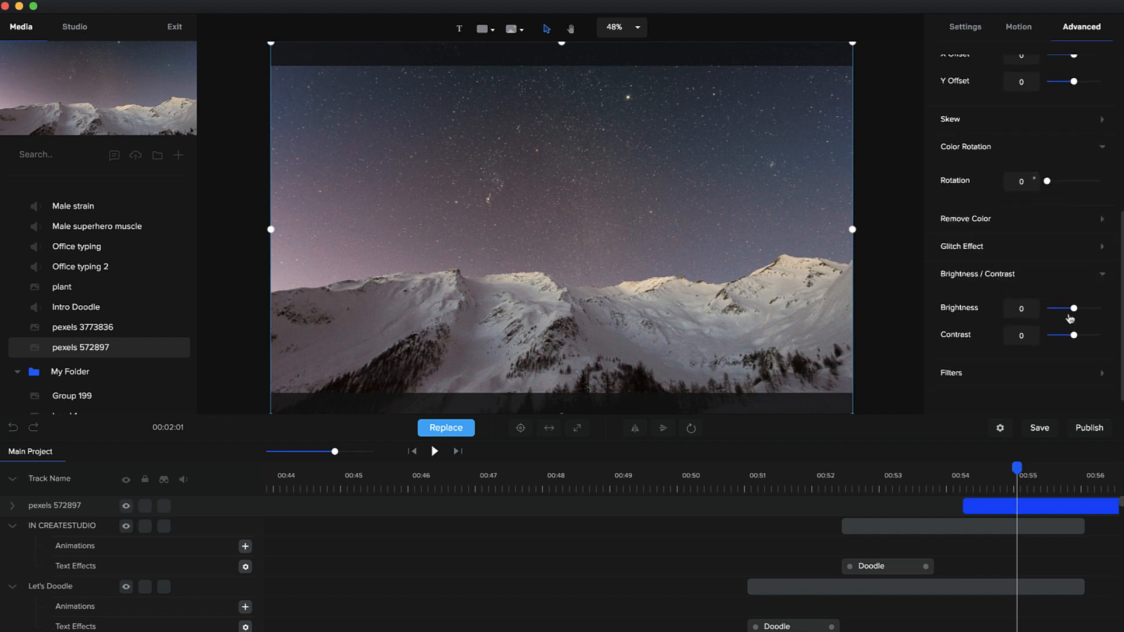
{"action": "mouse_move", "coordinate": [1074, 307]}
{"action": "left_mouse_down"}
{"action": "mouse_move", "coordinate": [1092, 310]}
{"action": "mouse_move", "coordinate": [1072, 310]}
{"action": "left_mouse_up"}
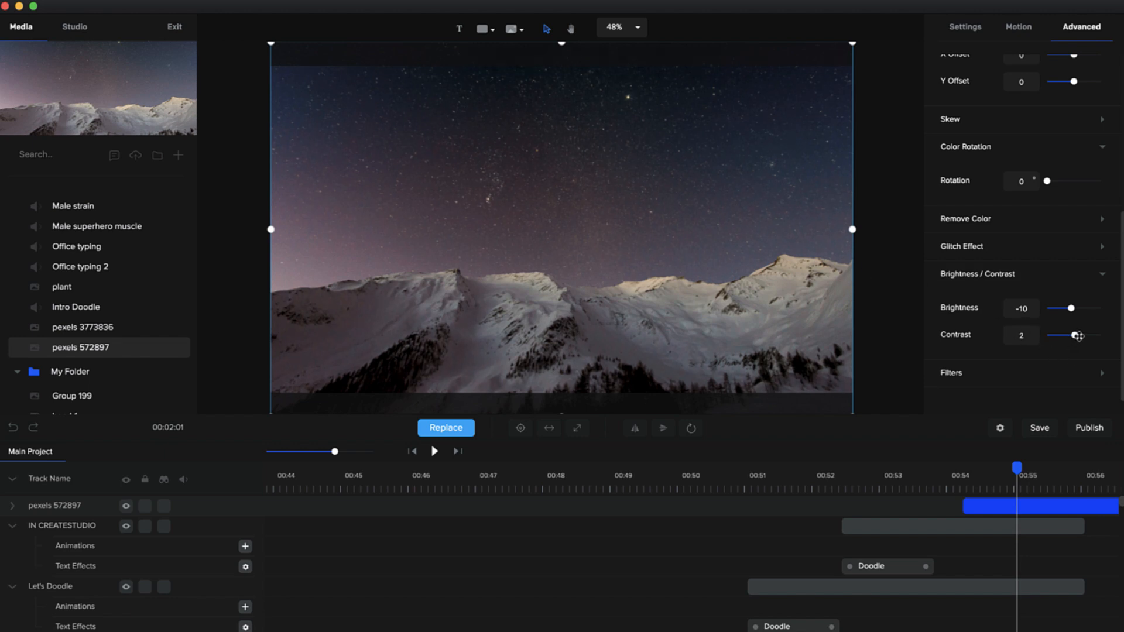
- Raise the contrast of the mountain photo to 20
{"action": "left_click_drag", "start_coordinate": [1077, 336], "coordinate": [1080, 337]}
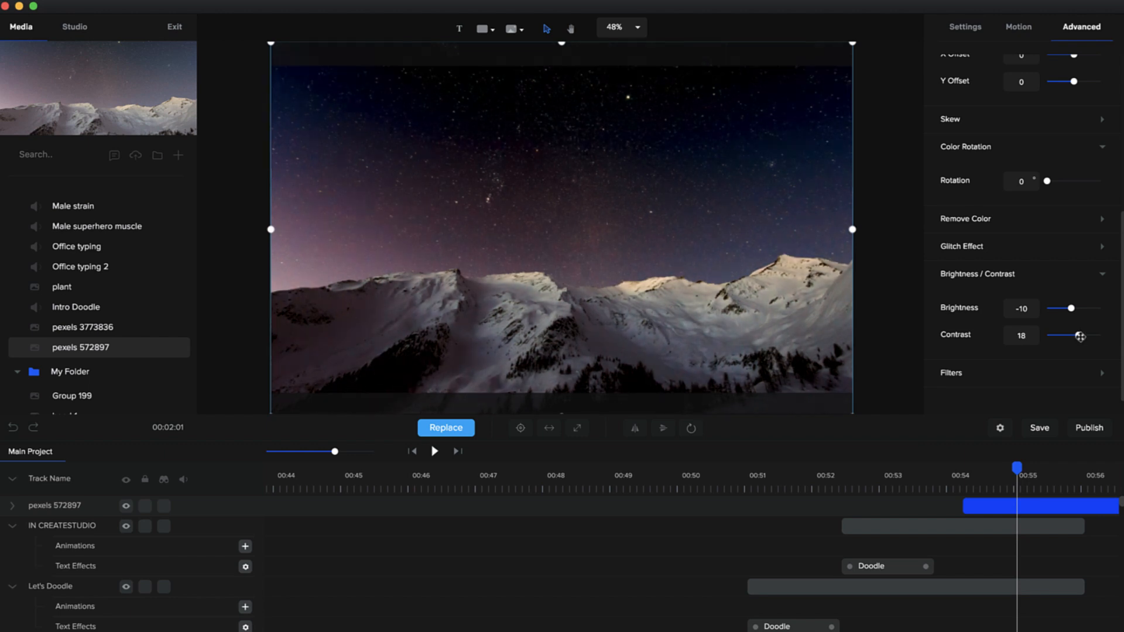
- Try the Grayscale, Sepia, Brownie and Vintage filters on the mountain photo, and finish with the Polaroid filter applied
{"action": "left_click", "coordinate": [974, 376]}
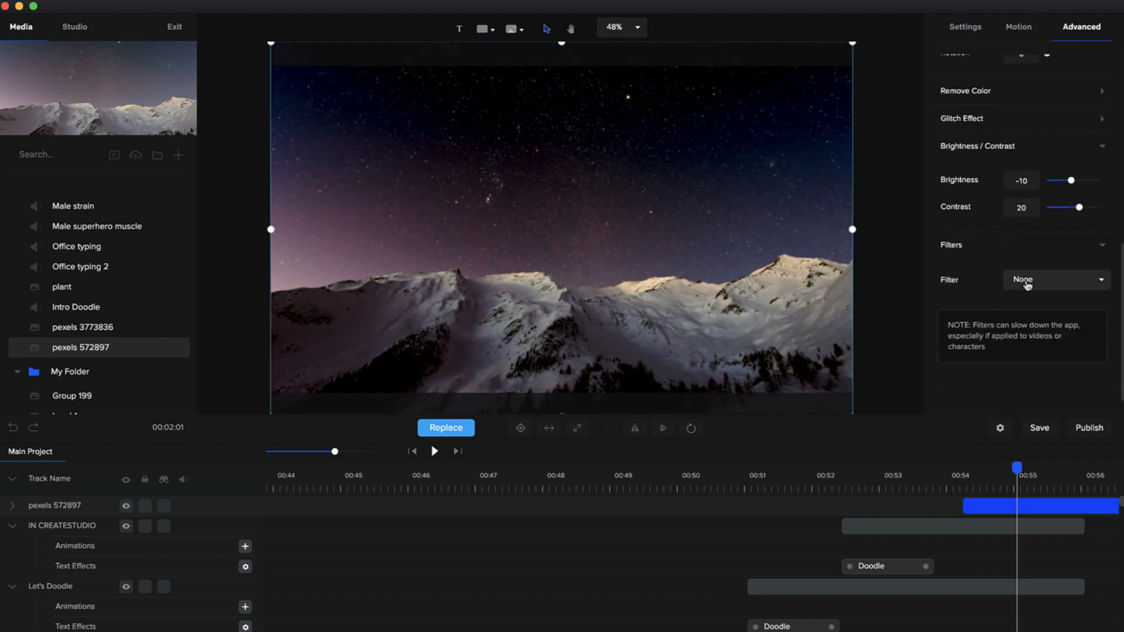
{"action": "left_click", "coordinate": [1027, 284]}
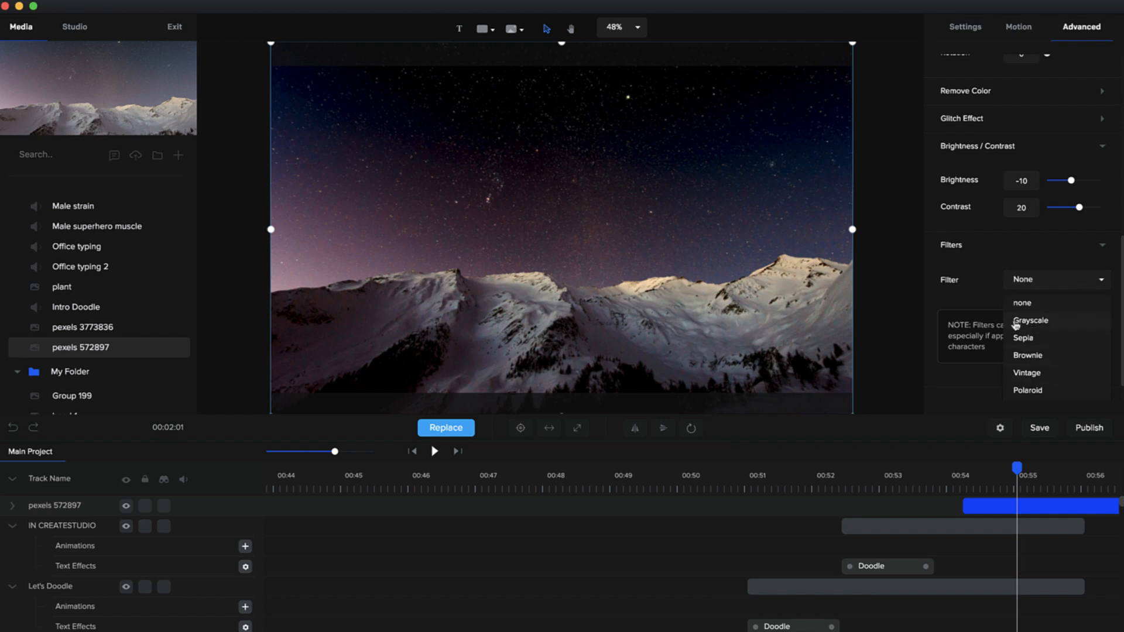
{"action": "left_click", "coordinate": [1048, 324]}
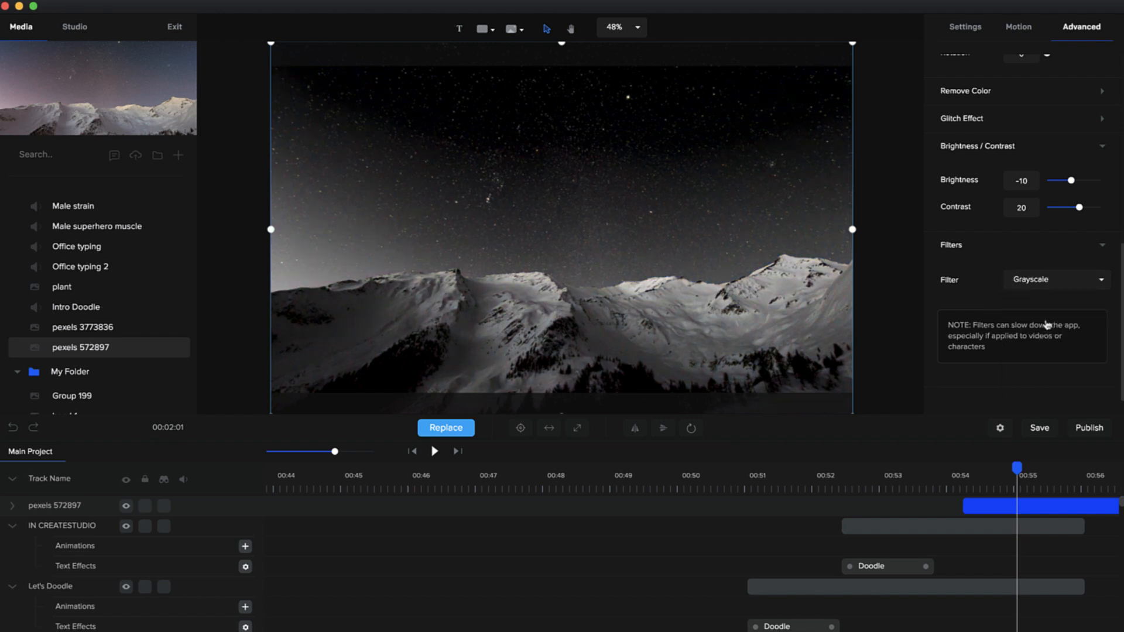
{"action": "left_click", "coordinate": [1047, 286]}
{"action": "left_click", "coordinate": [1035, 339]}
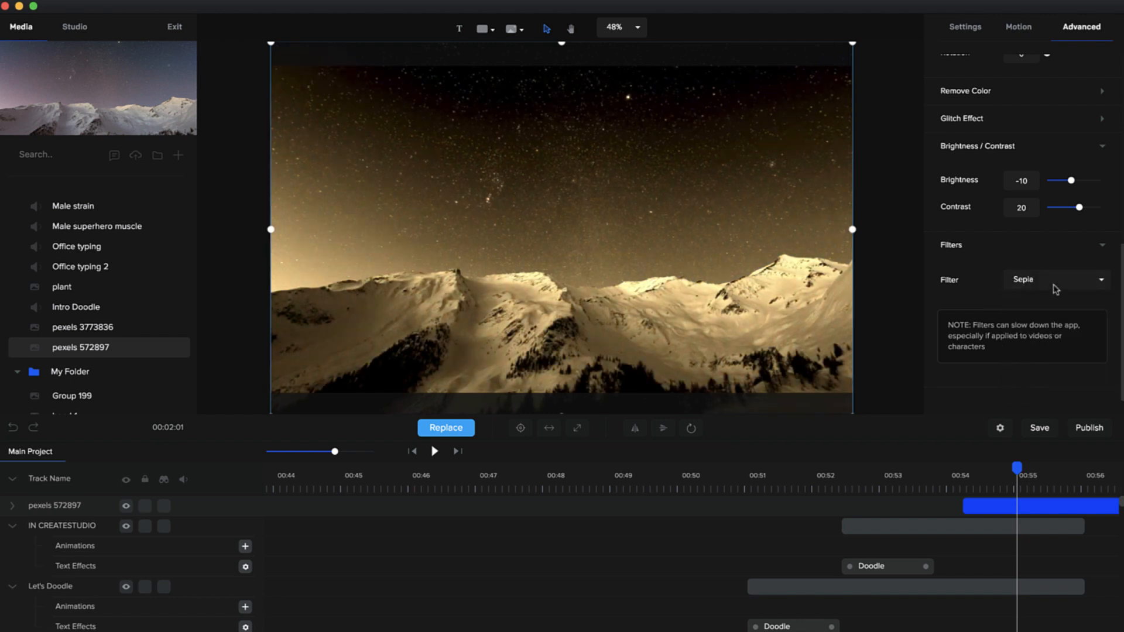
{"action": "left_click", "coordinate": [1055, 289]}
{"action": "left_click", "coordinate": [1040, 354]}
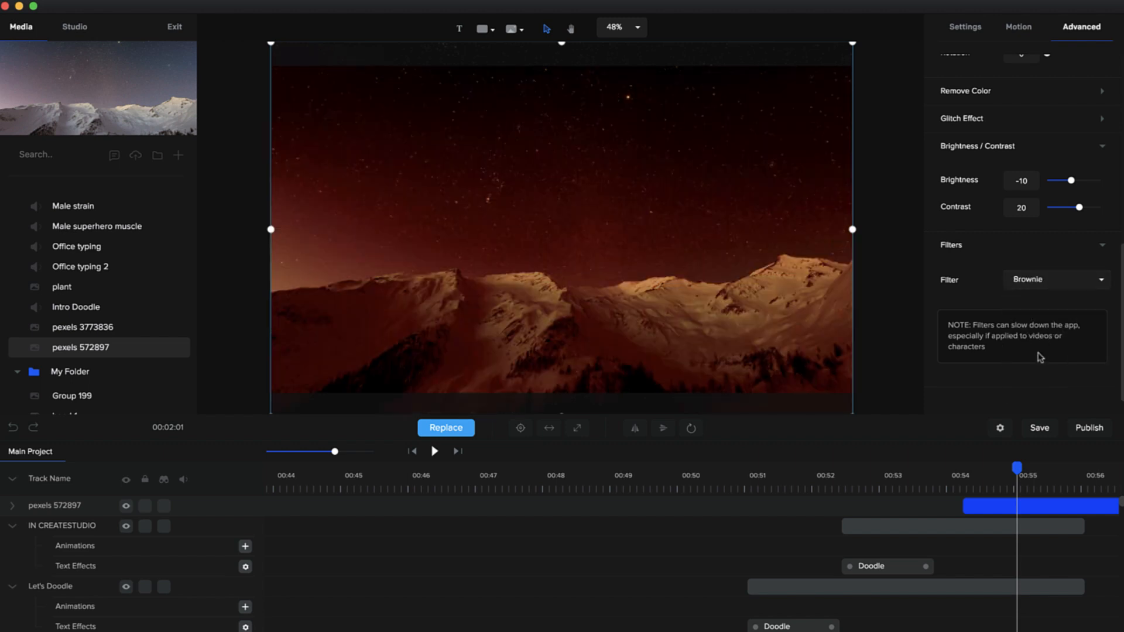
{"action": "left_click", "coordinate": [1045, 291]}
{"action": "left_click", "coordinate": [1041, 373]}
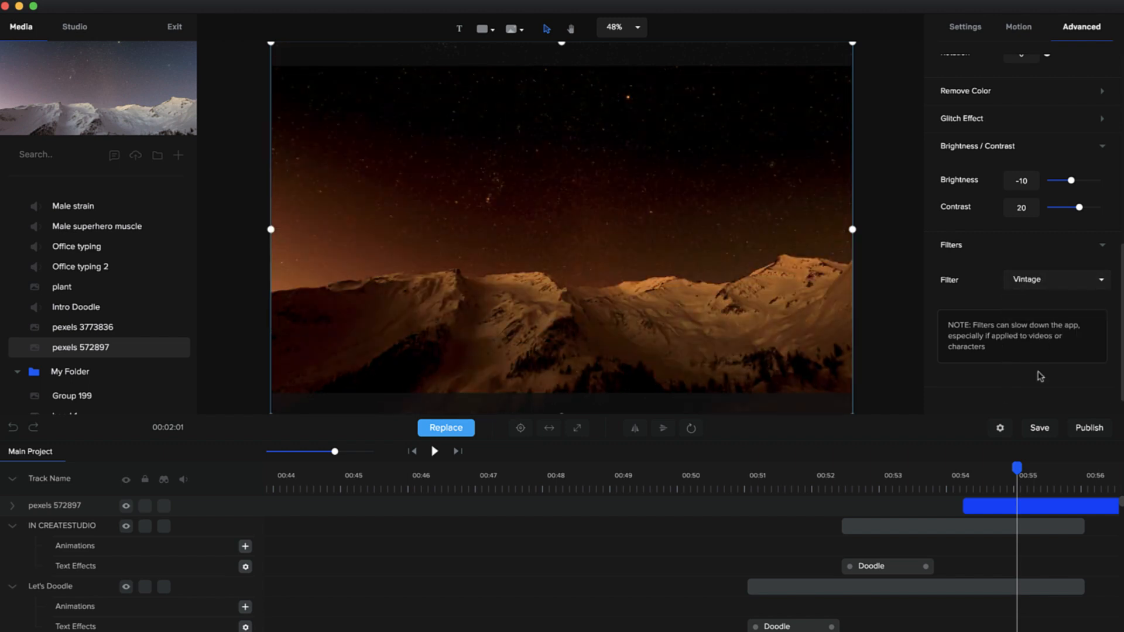
{"action": "left_click", "coordinate": [1056, 291]}
{"action": "left_click", "coordinate": [1042, 388]}
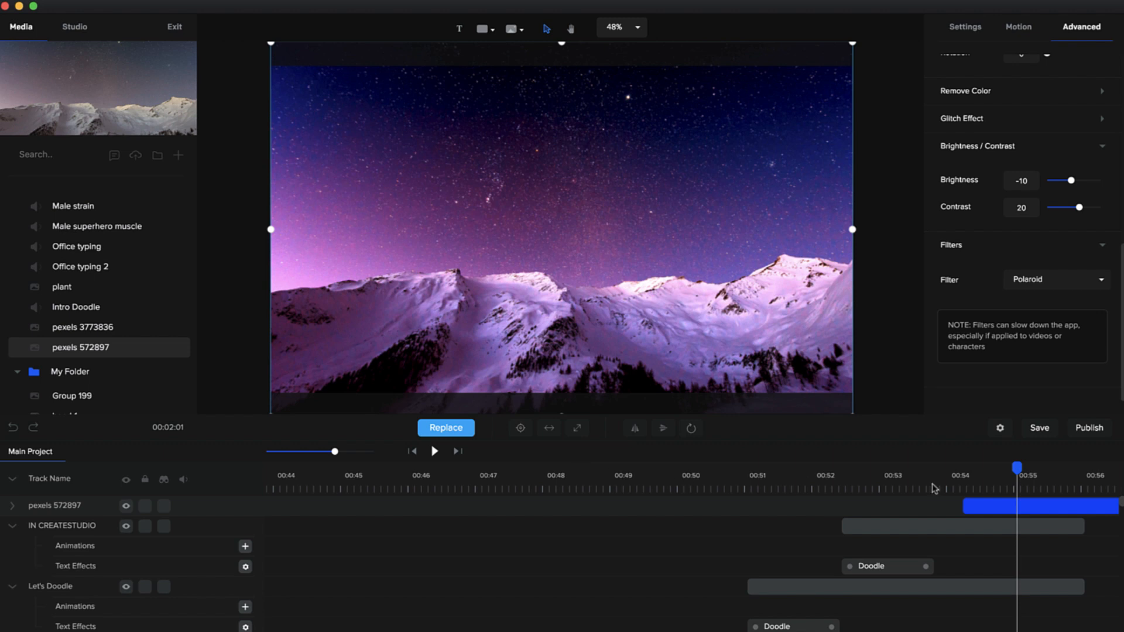
- Scrub the timeline back to about 00:53.5 to review the Doodle animation of the IN CREATESTUDIO text
{"action": "left_click", "coordinate": [970, 475]}
{"action": "mouse_move", "coordinate": [865, 477]}
{"action": "left_mouse_down"}
{"action": "mouse_move", "coordinate": [718, 481]}
{"action": "mouse_move", "coordinate": [925, 477]}
{"action": "left_mouse_up"}
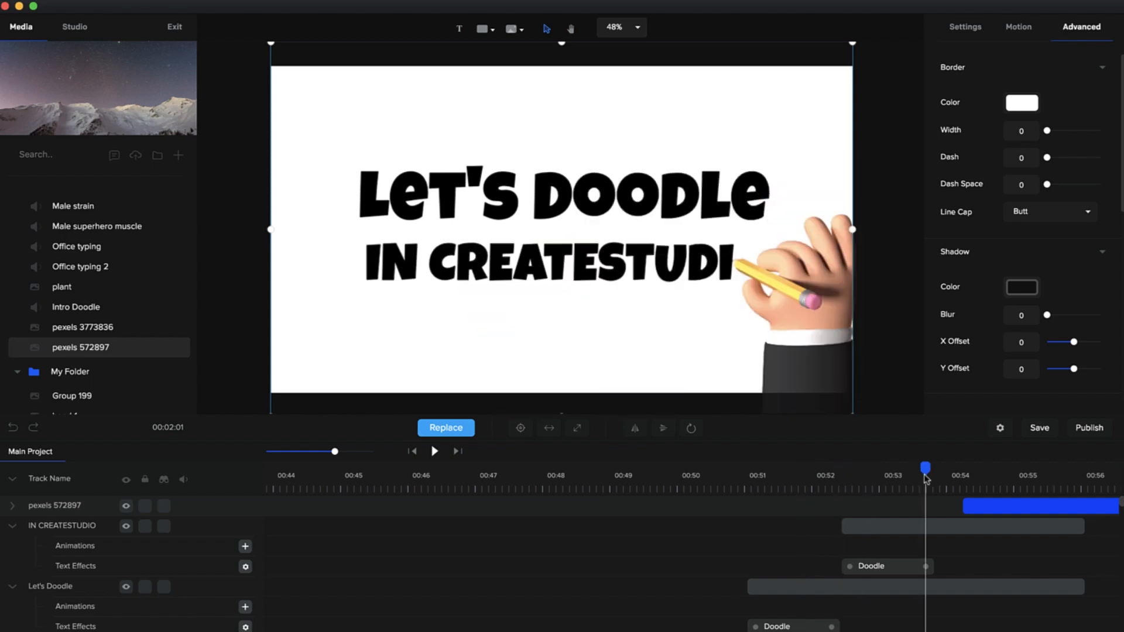